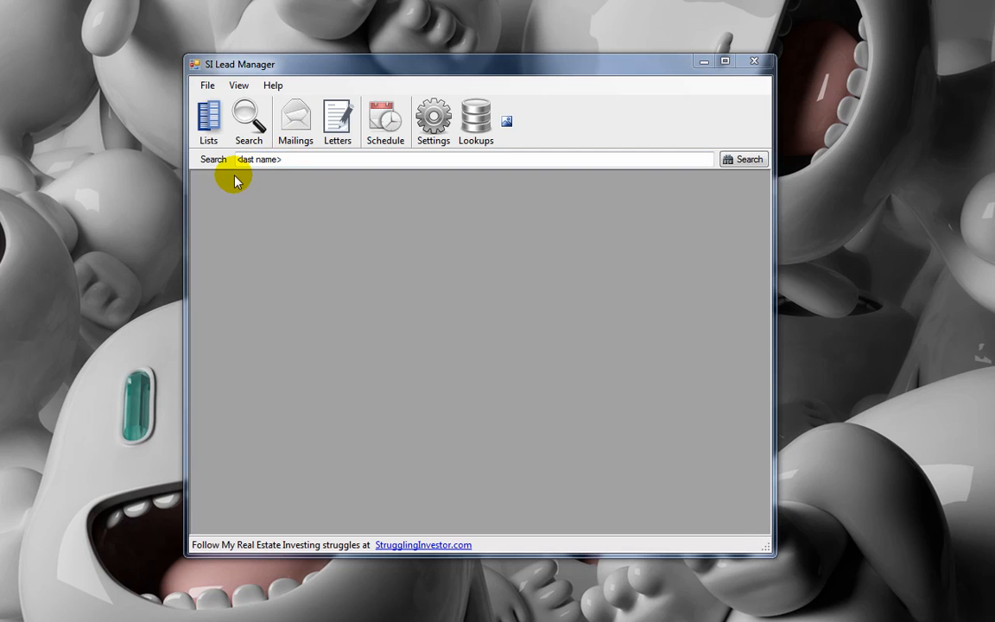
Open the October list's mailings and show the individual mailers of the 11/1/2010 mailing
left_click(208, 135)
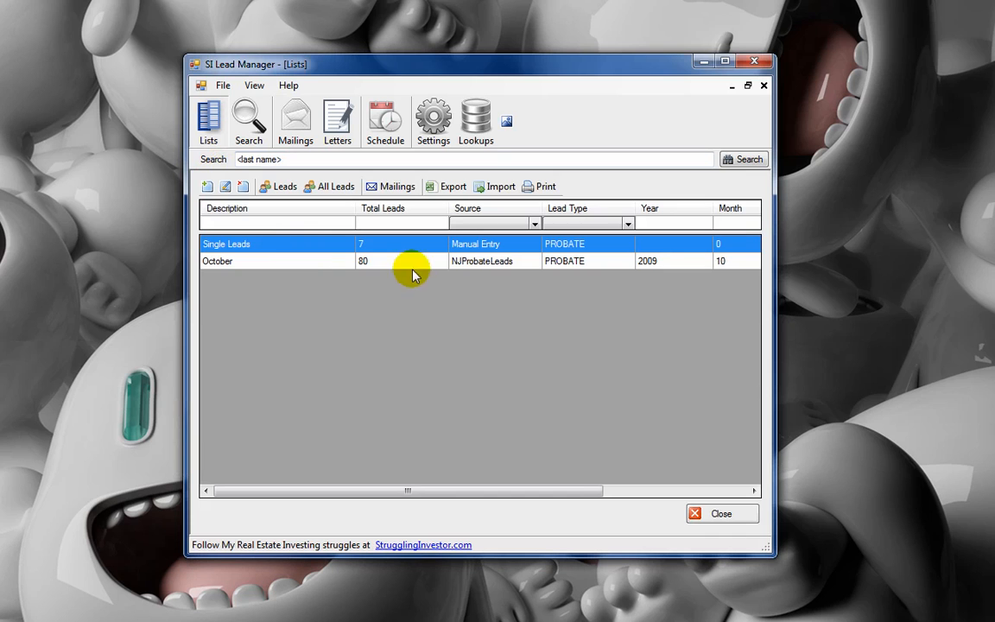
left_click(411, 260)
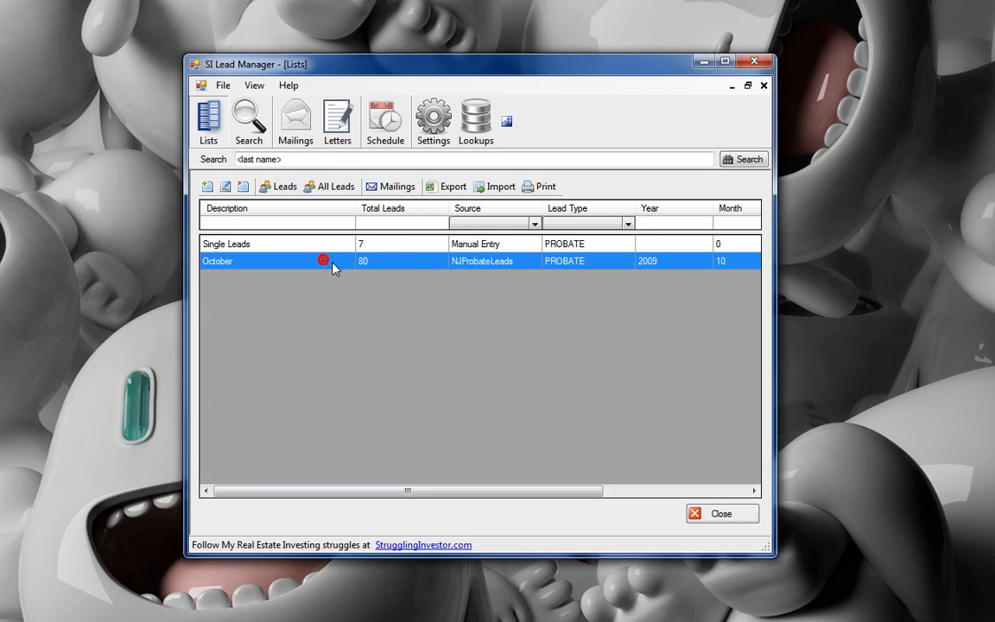
left_click(398, 190)
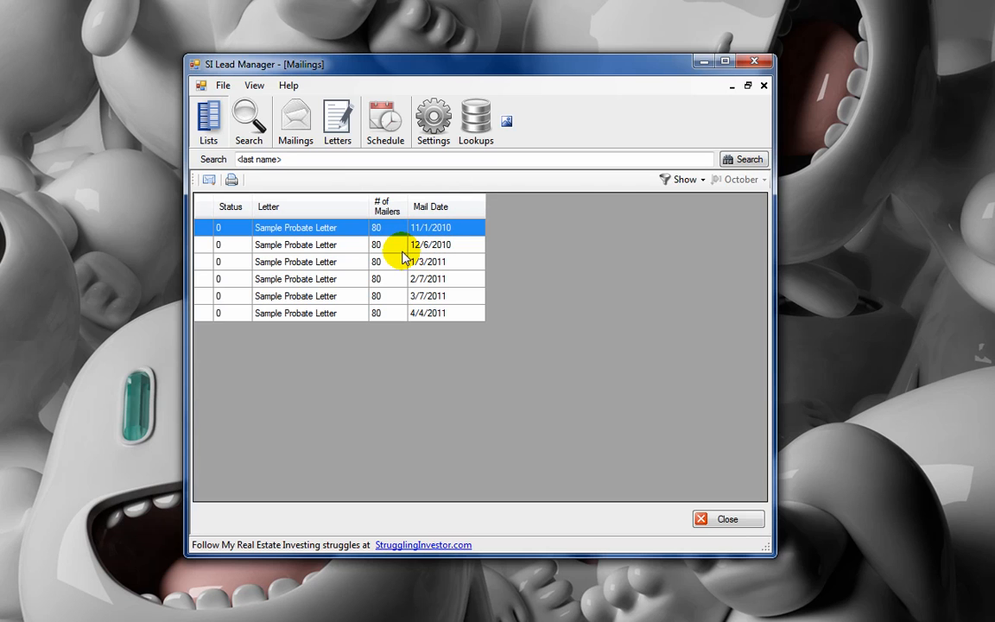
left_click(207, 183)
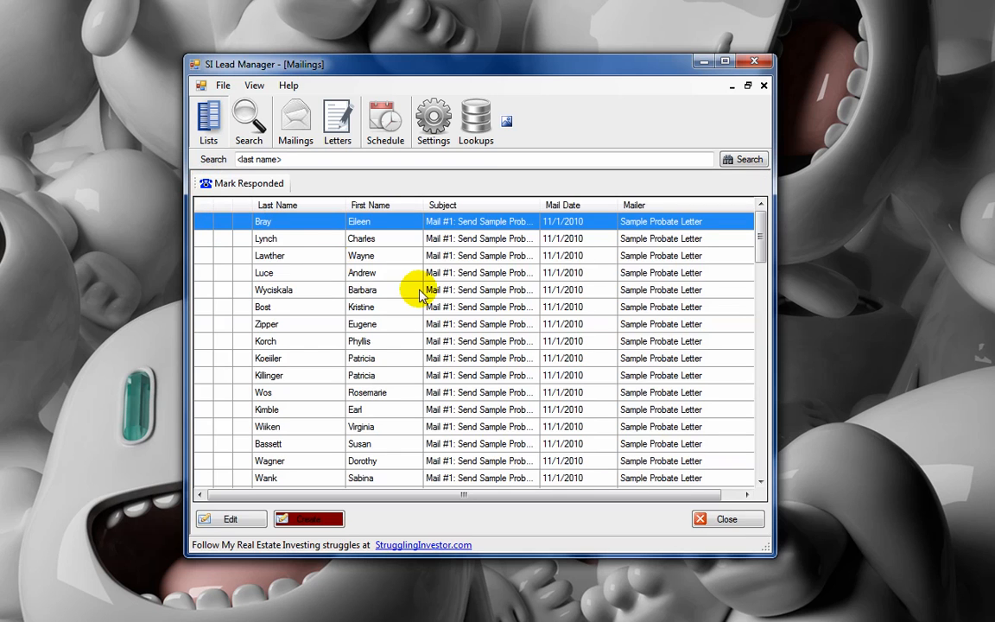
Examine the mailer list for the 11/1/2010 mailing, checking recipients, subjects, mail dates and letter names
left_click(513, 307)
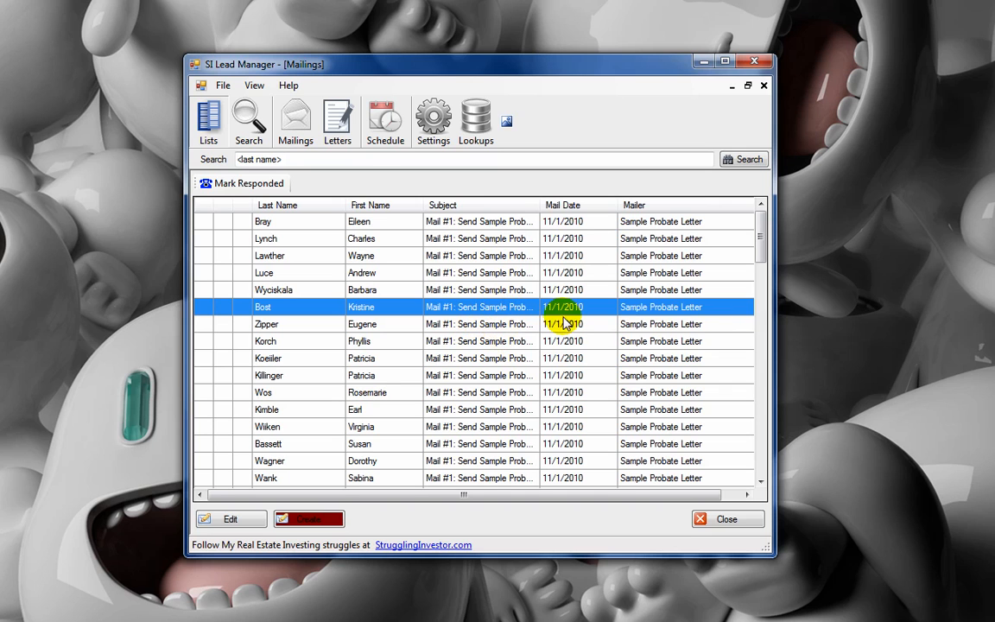
left_click(658, 224)
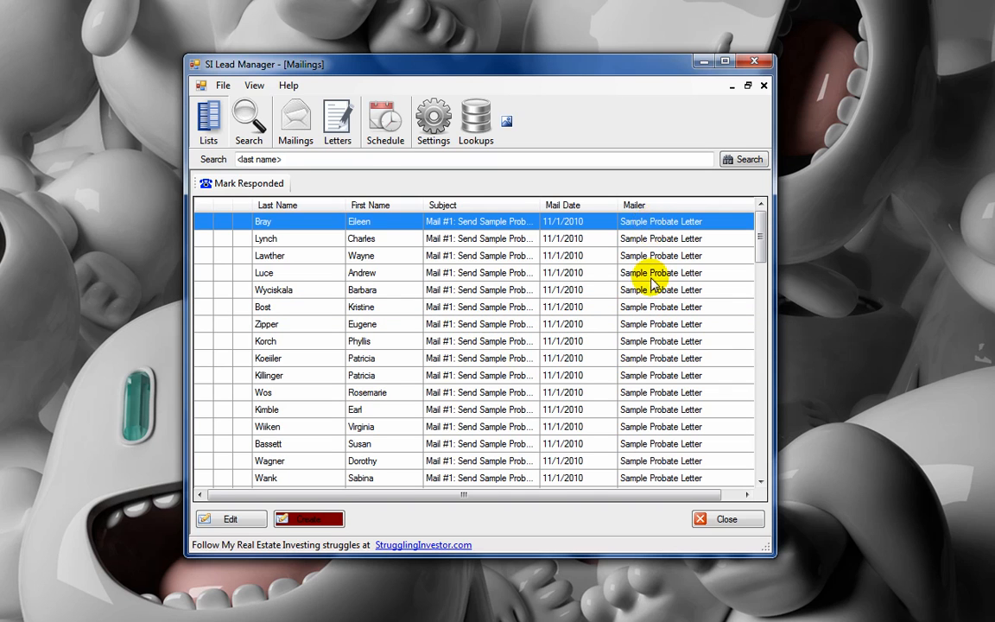
left_click_drag(661, 494, 630, 492)
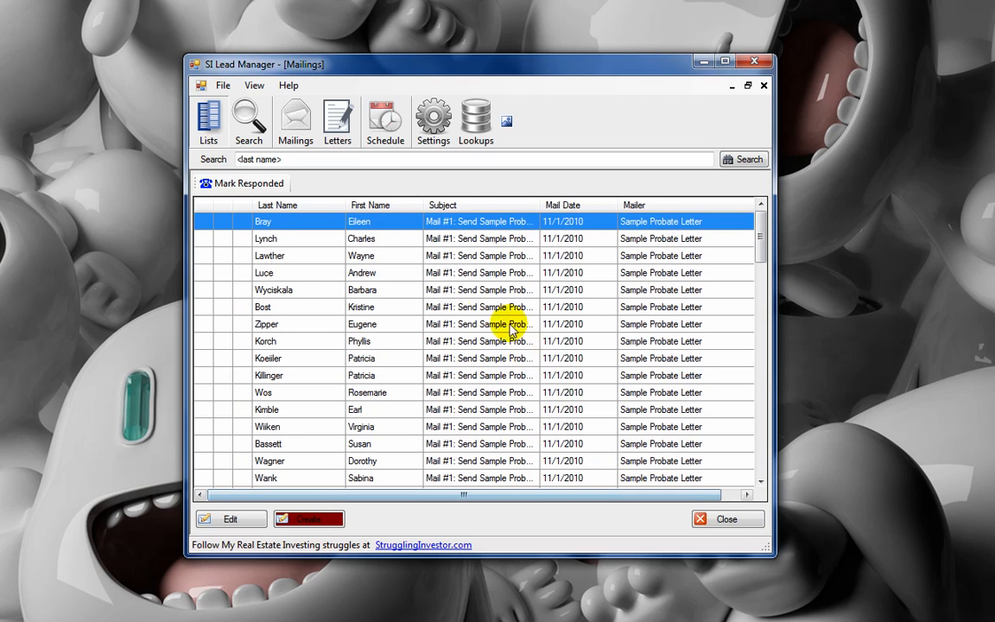
left_click(442, 254)
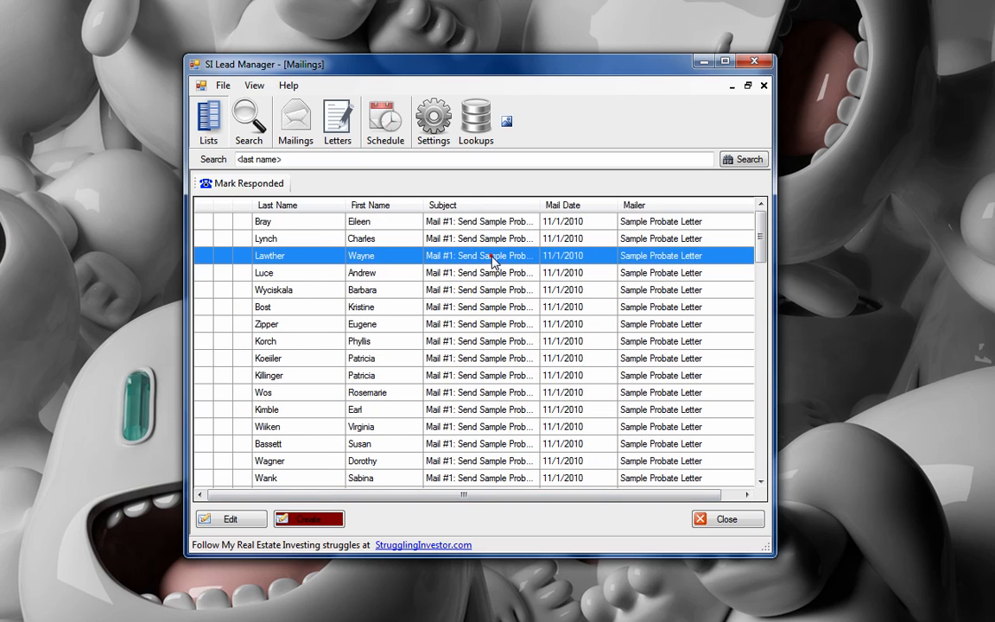
left_click(331, 221)
scroll(339, 438, "down", 2)
scroll(337, 432, "down", 1)
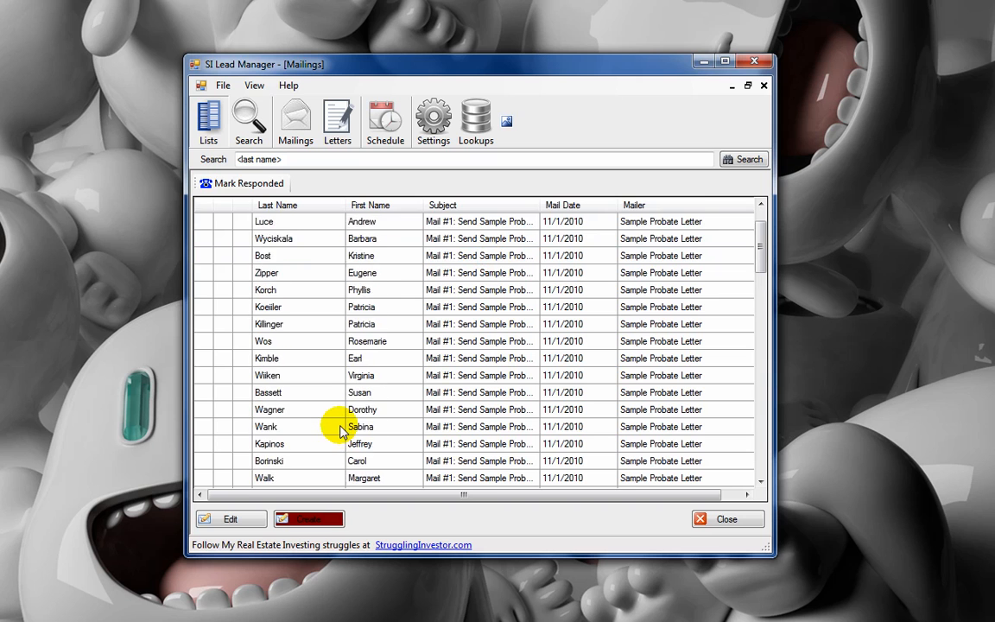
scroll(335, 428, "up", 3)
left_click_drag(616, 497, 504, 455)
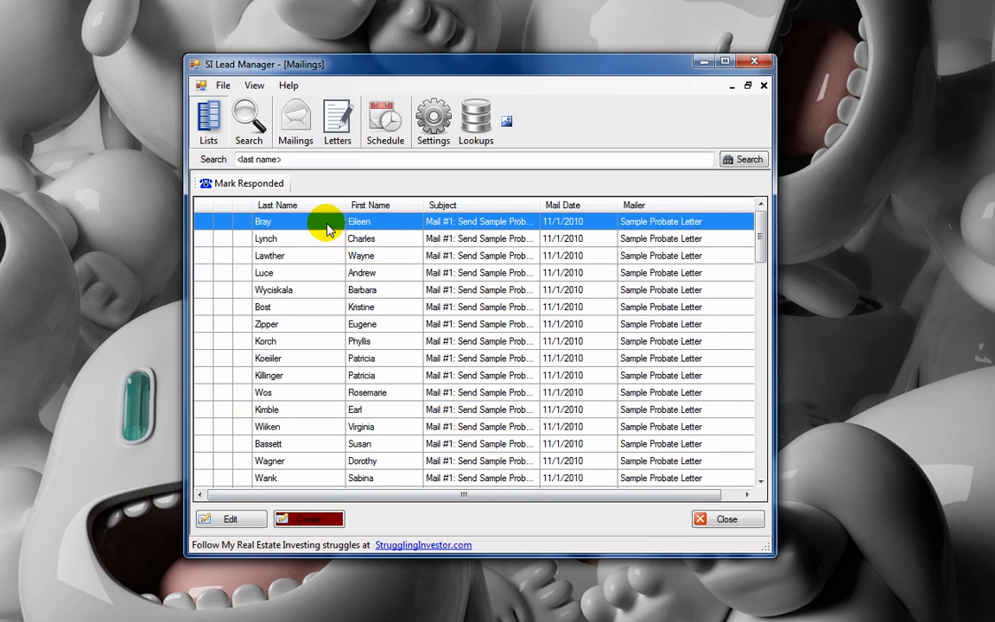
Open the first mailer in the list for editing and toggle its Responded status
left_click(231, 521)
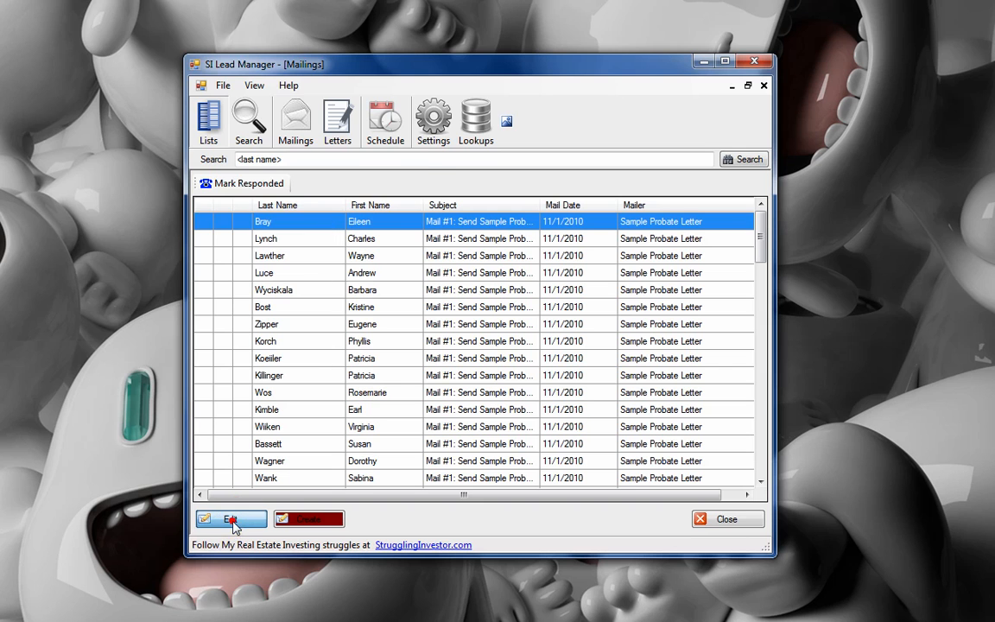
left_click_drag(297, 51, 628, 169)
left_click(541, 242)
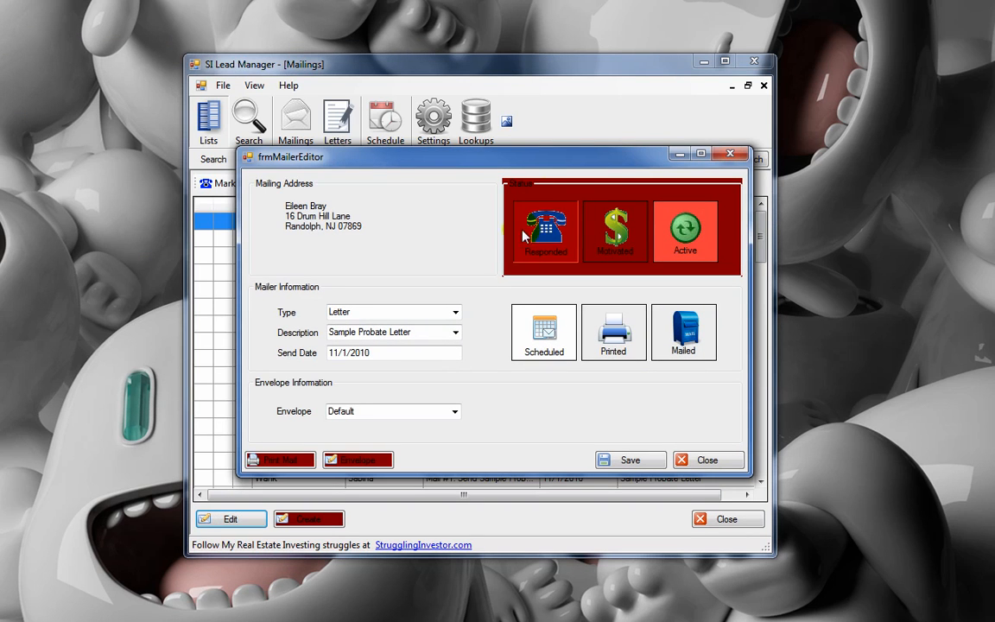
left_click(544, 227)
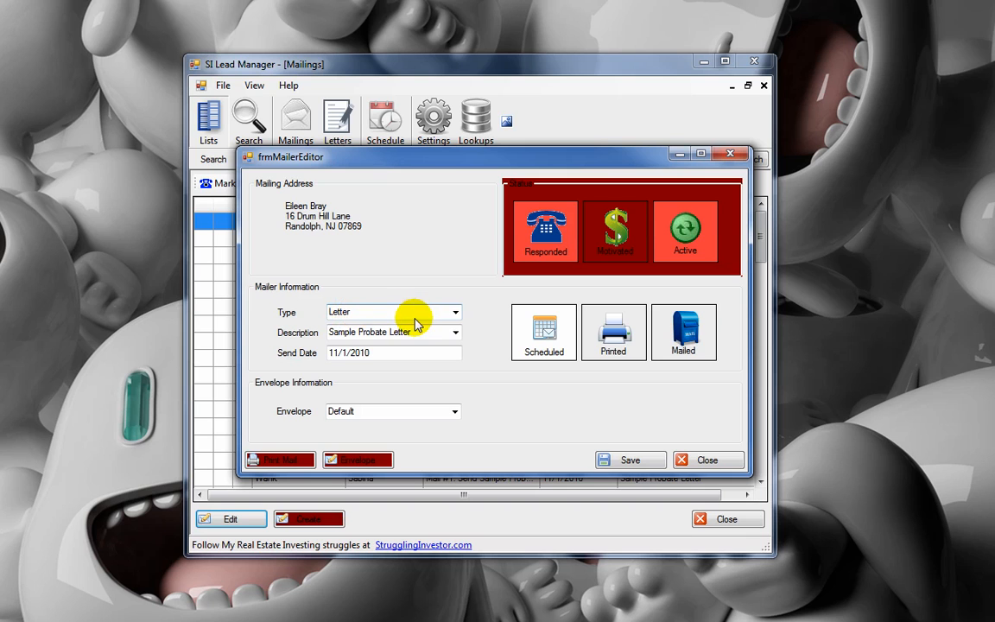
Review the mailer's letter, envelope and status options, and return to October's mailings without saving
left_click(456, 336)
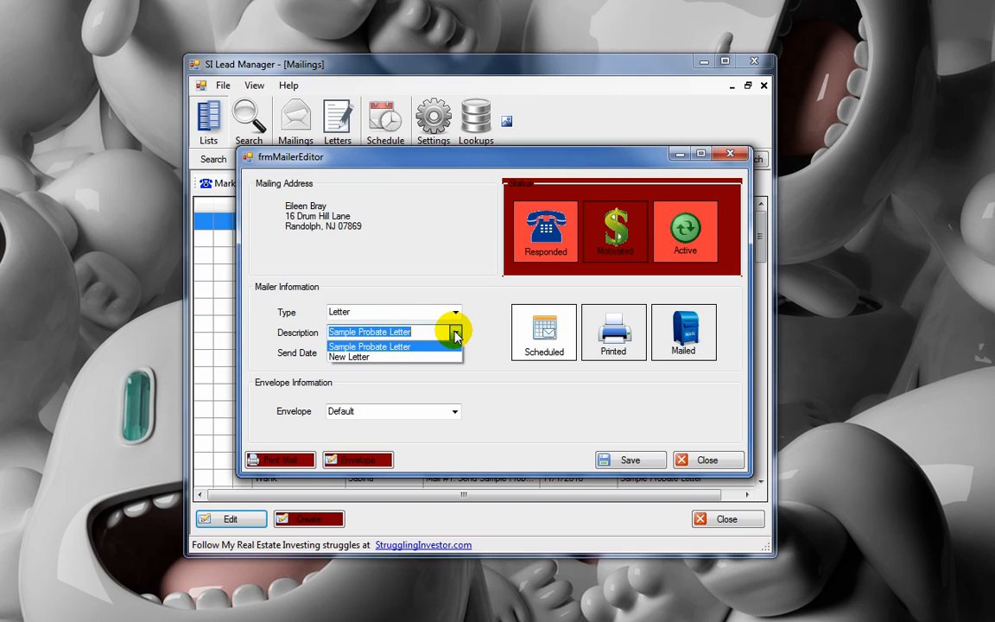
left_click(456, 336)
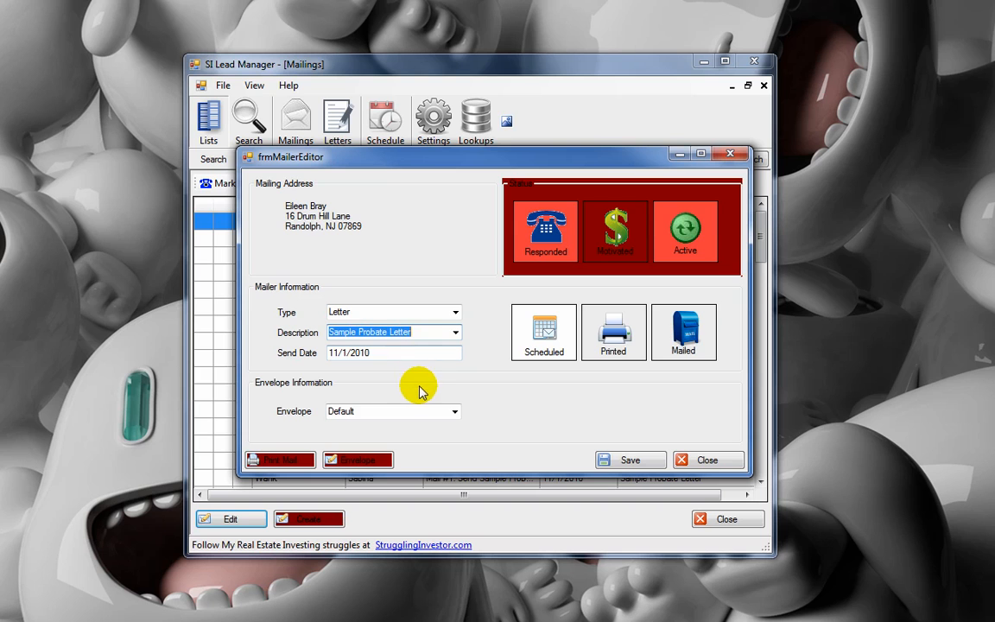
left_click(454, 412)
left_click(454, 412)
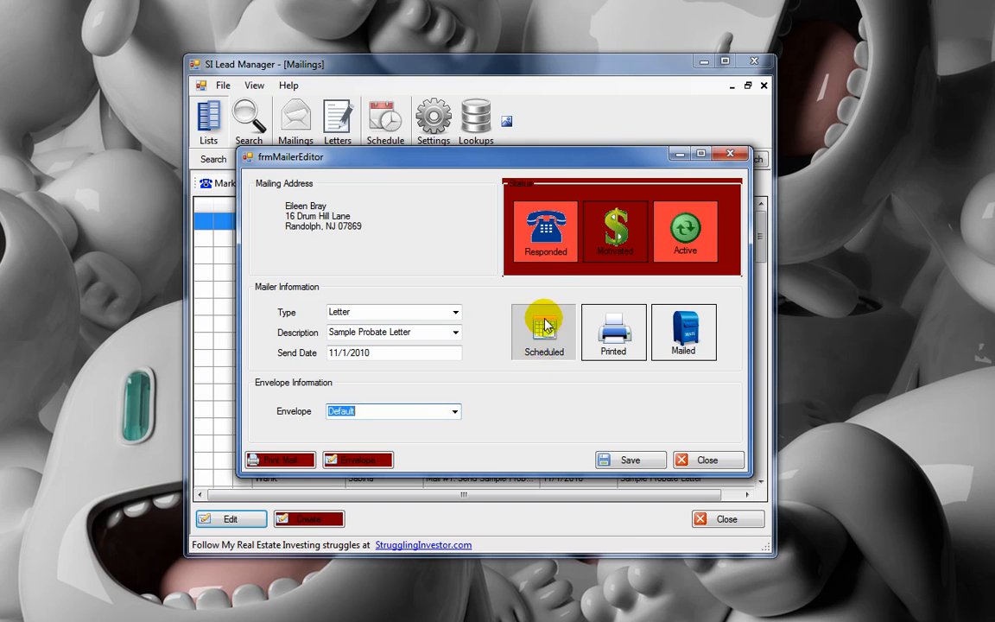
left_click(535, 223)
left_click(531, 214)
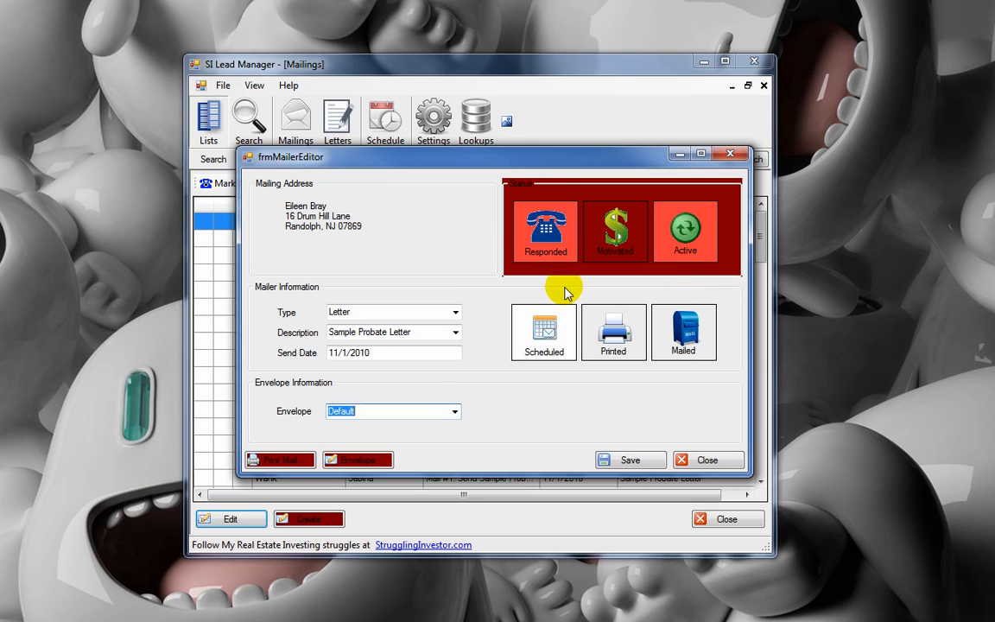
left_click_drag(554, 160, 565, 106)
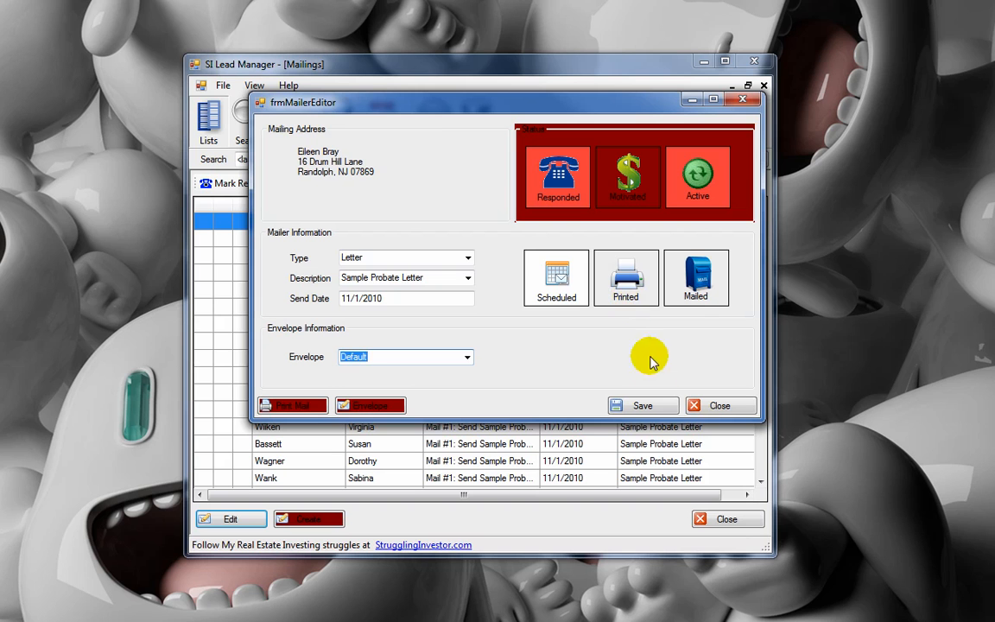
left_click(706, 406)
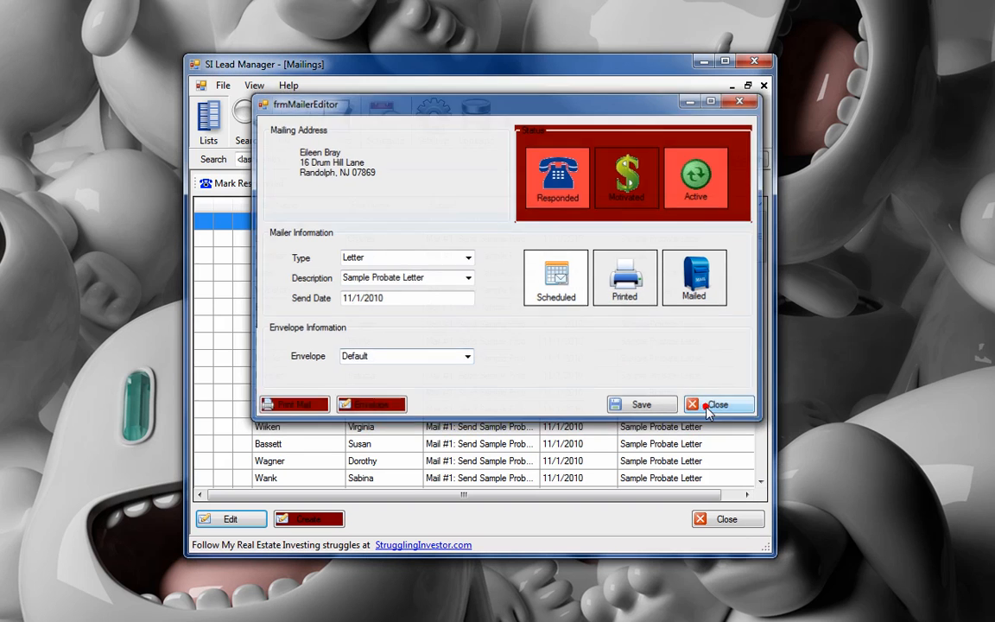
left_click(731, 519)
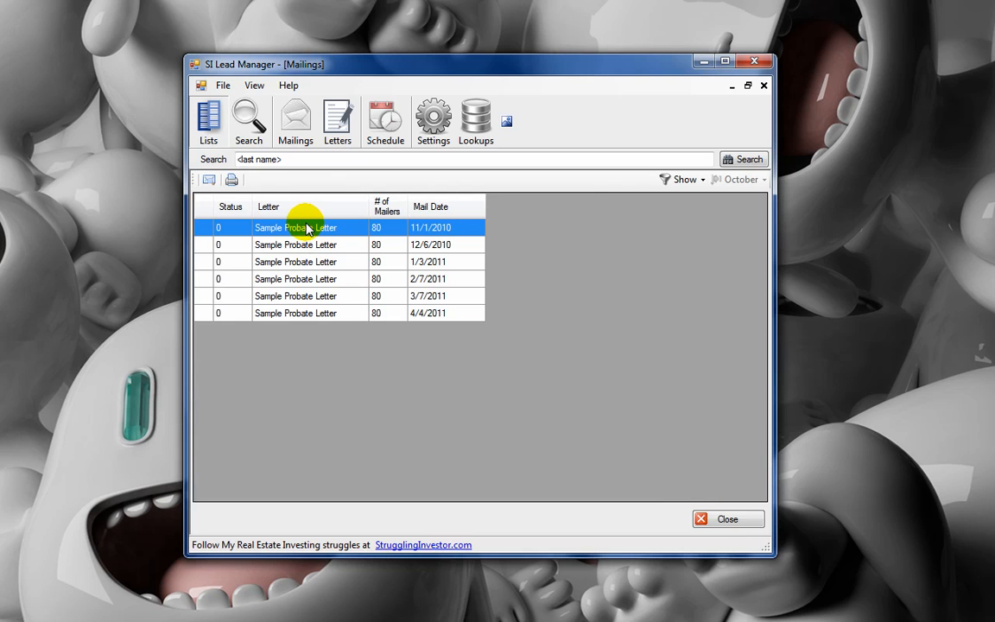
Open the print settings for the 11/1/2010 mailing and select Adobe PDF as the printer
left_click(231, 180)
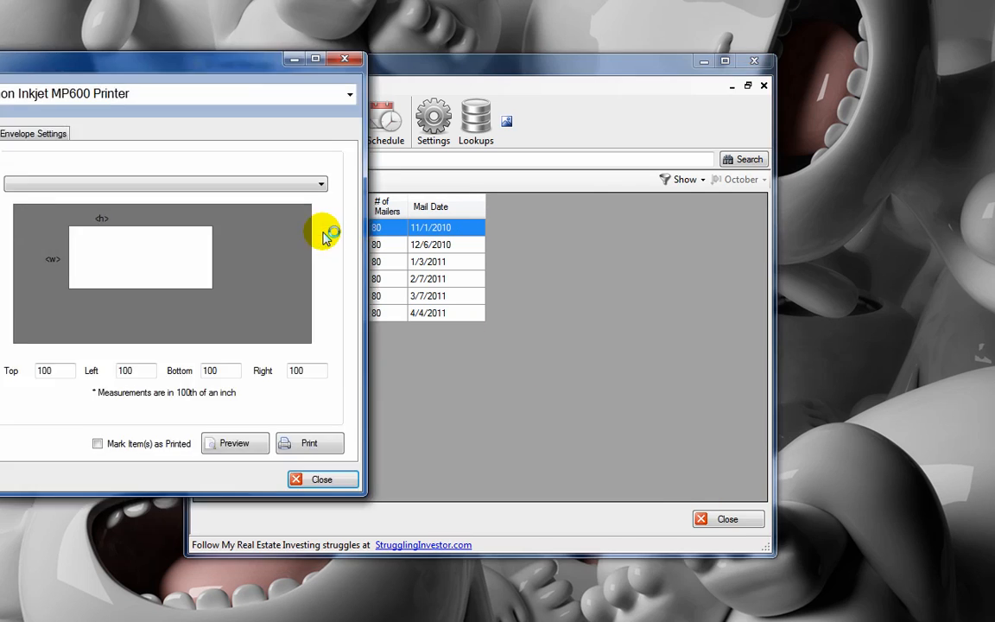
left_click_drag(239, 87, 570, 99)
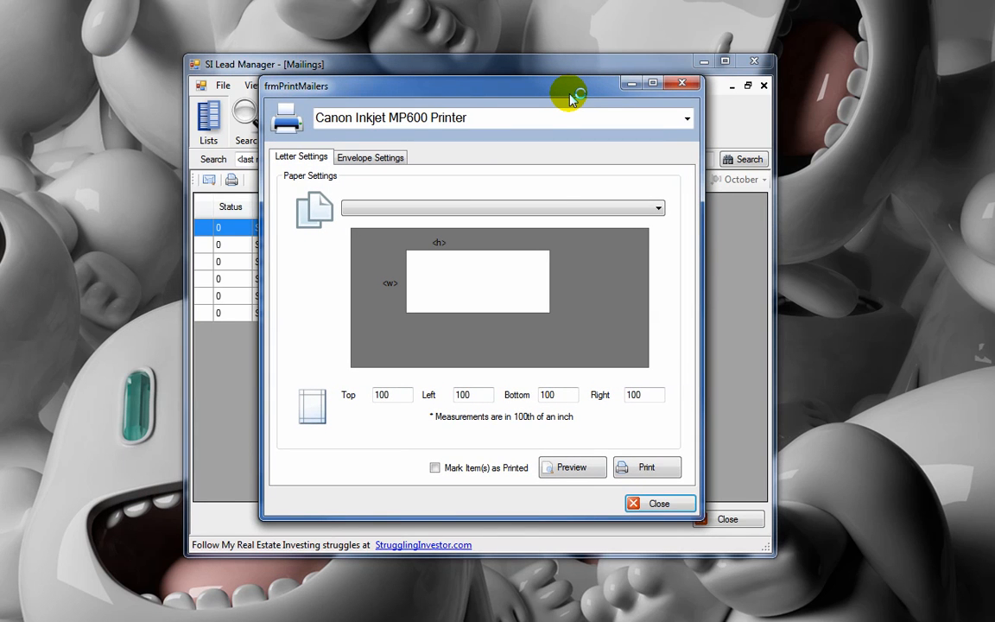
left_click(686, 118)
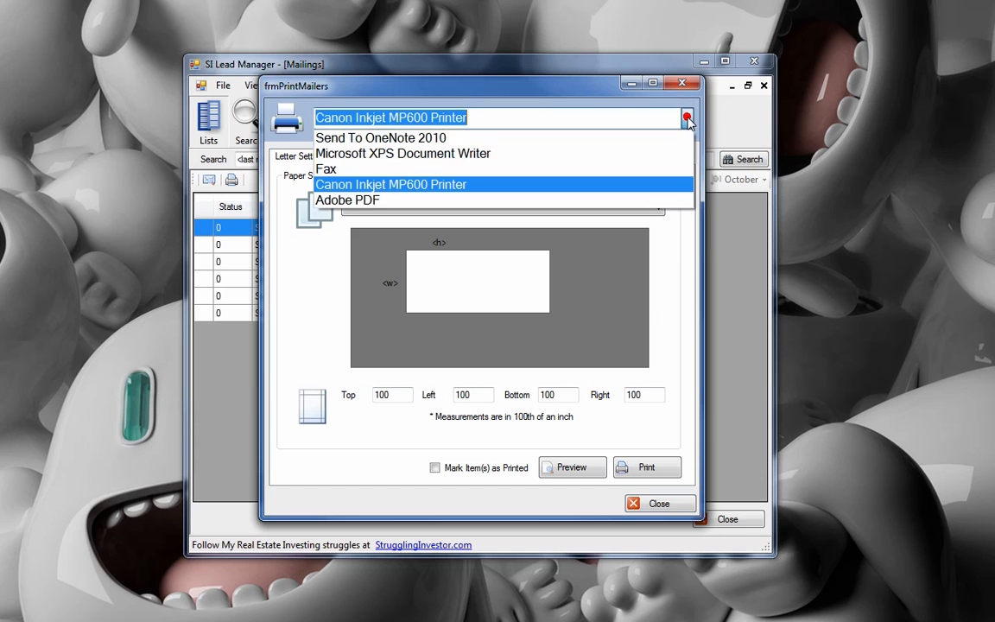
left_click(658, 201)
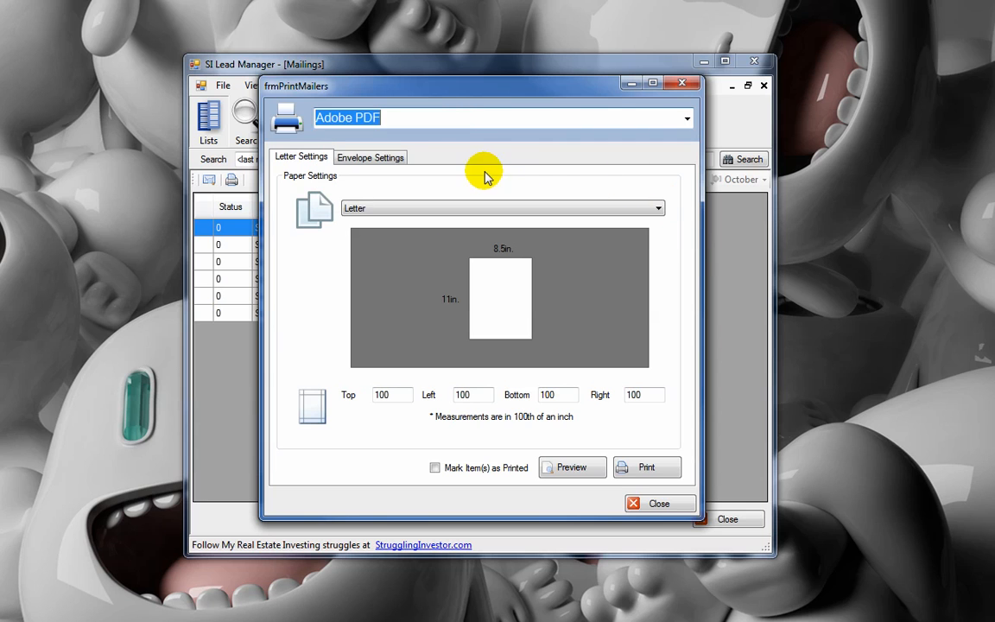
Configure printing on the Canon Inkjet MP600 Printer with Letter 8.5"x11" paper and Mark Item(s) as Printed enabled
left_click(687, 117)
left_click(648, 184)
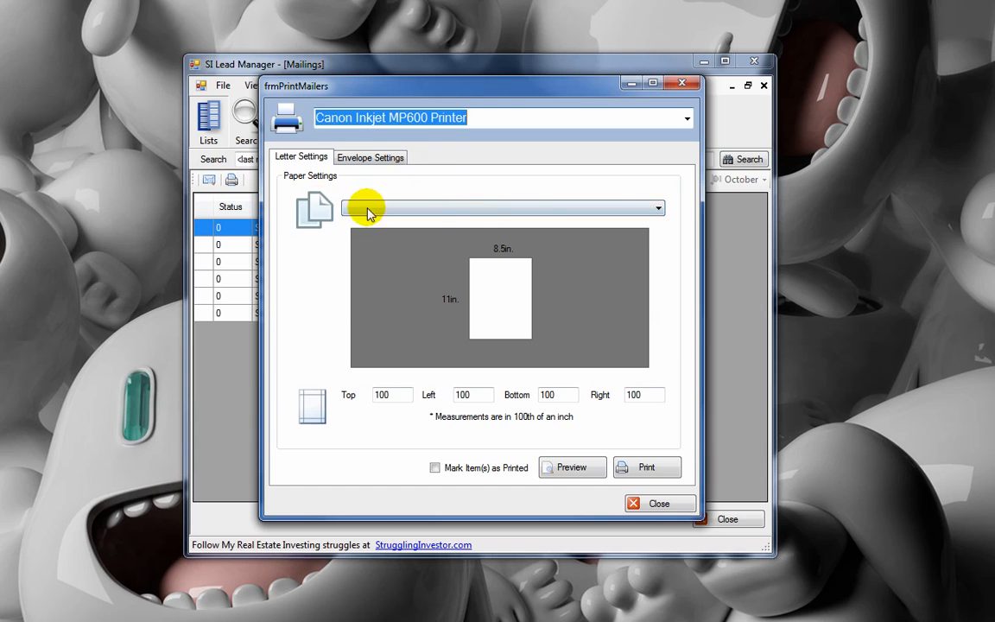
left_click(657, 209)
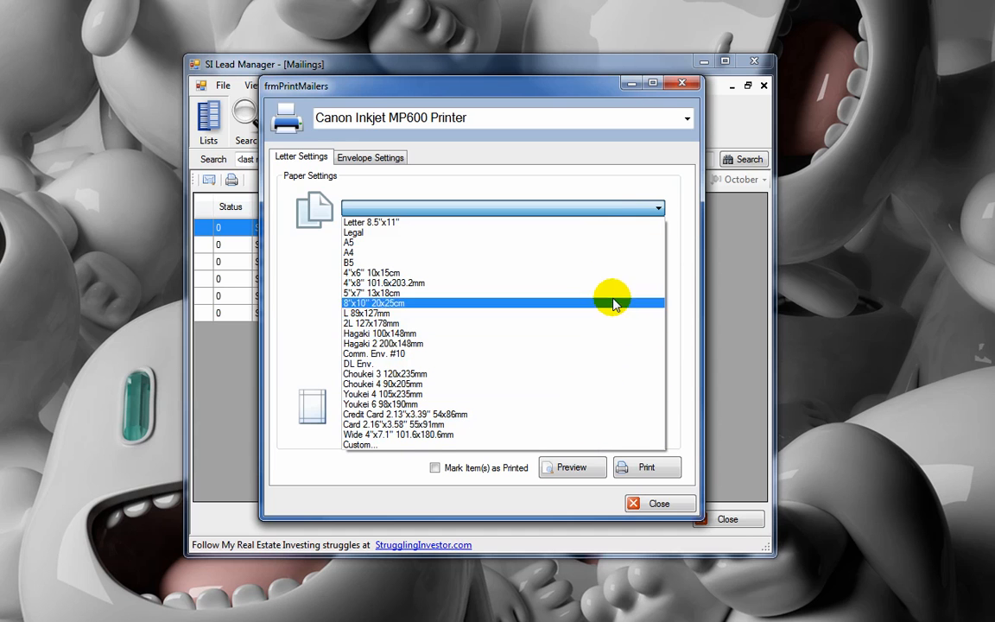
left_click(611, 223)
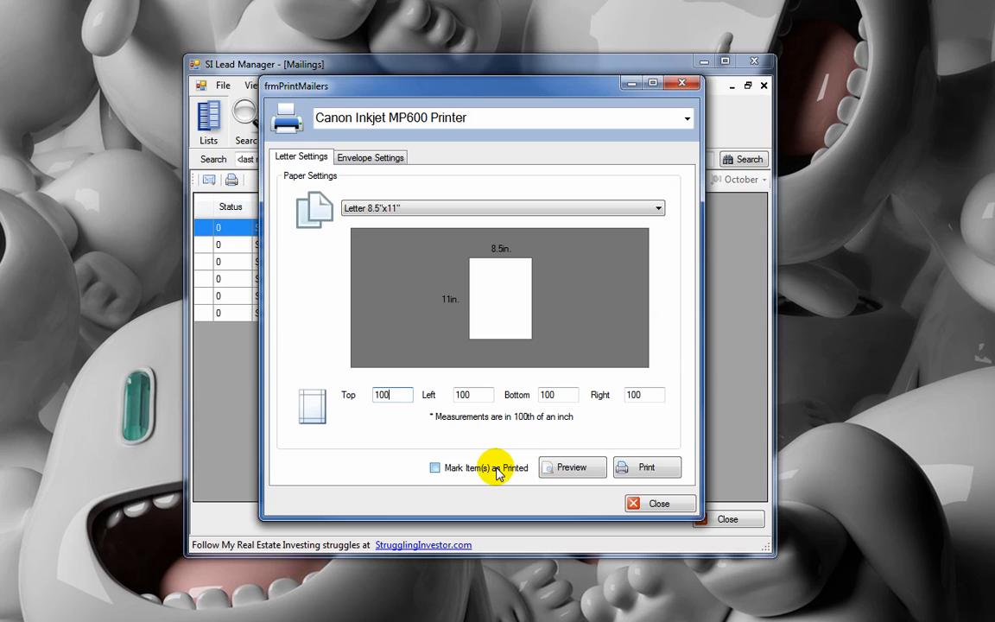
left_click(434, 467)
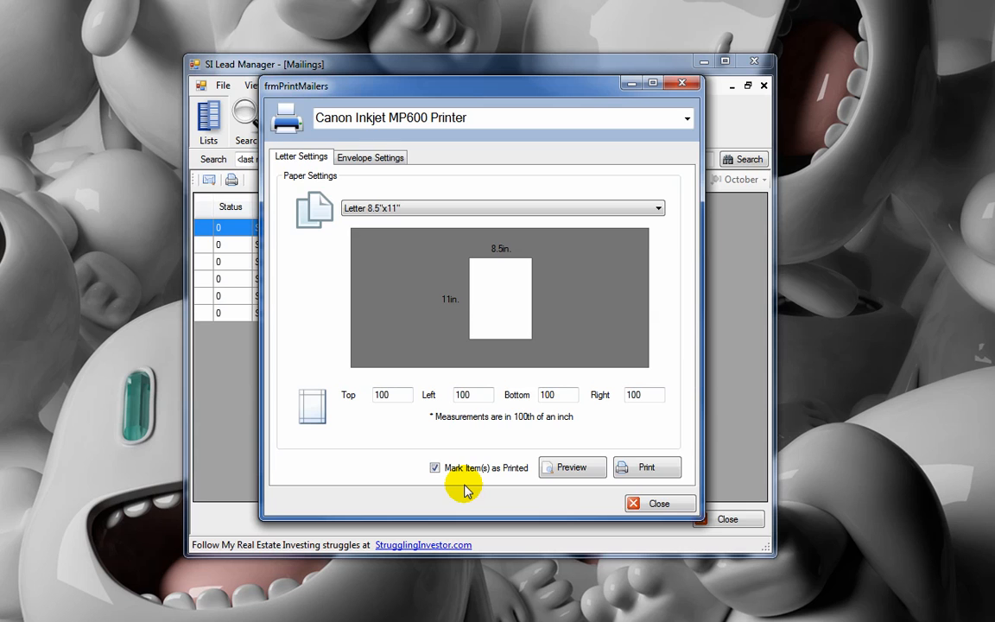
Generate a print preview of the mailing's letters and view it at 150% in an enlarged window
left_click(570, 470)
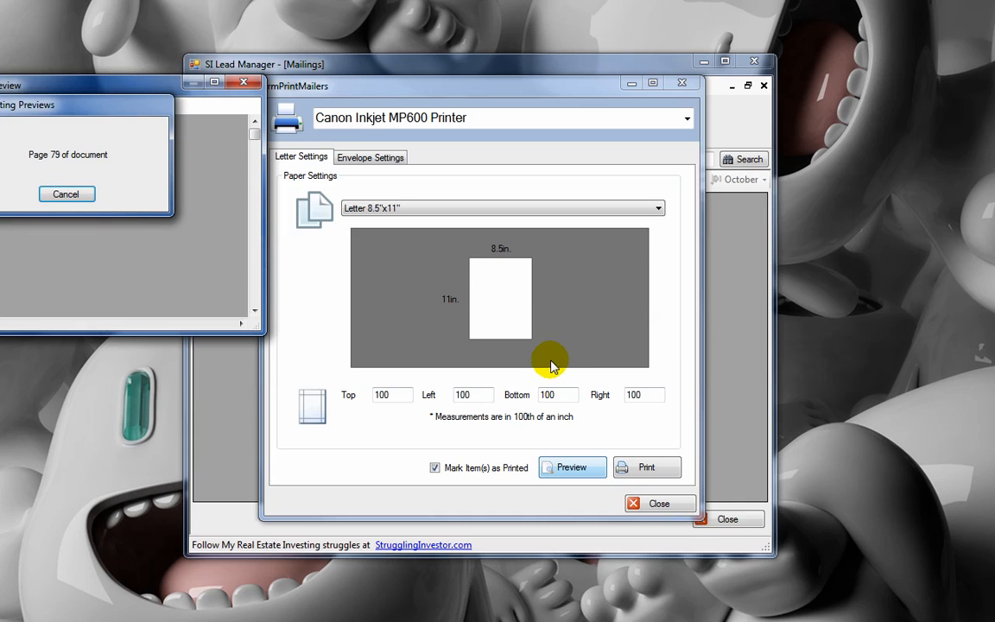
left_click_drag(450, 127, 199, 50)
left_click_drag(333, 287, 976, 604)
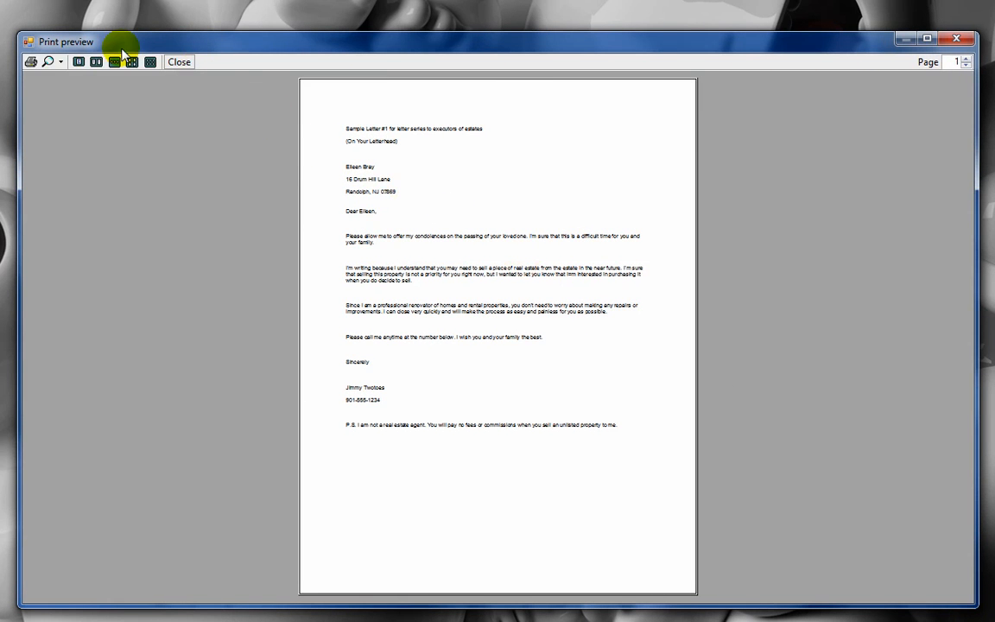
left_click(60, 62)
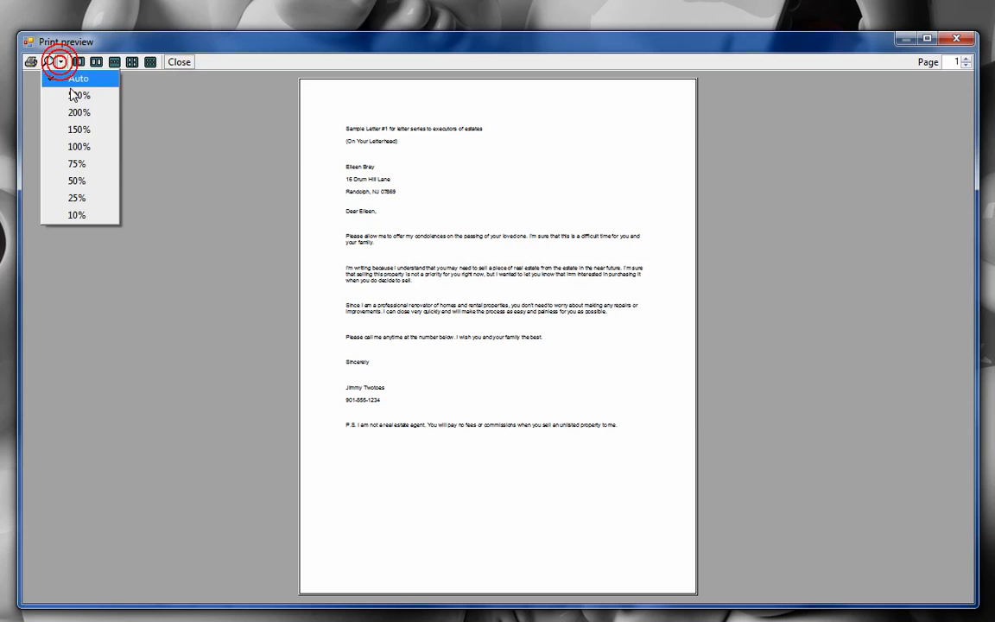
left_click(82, 113)
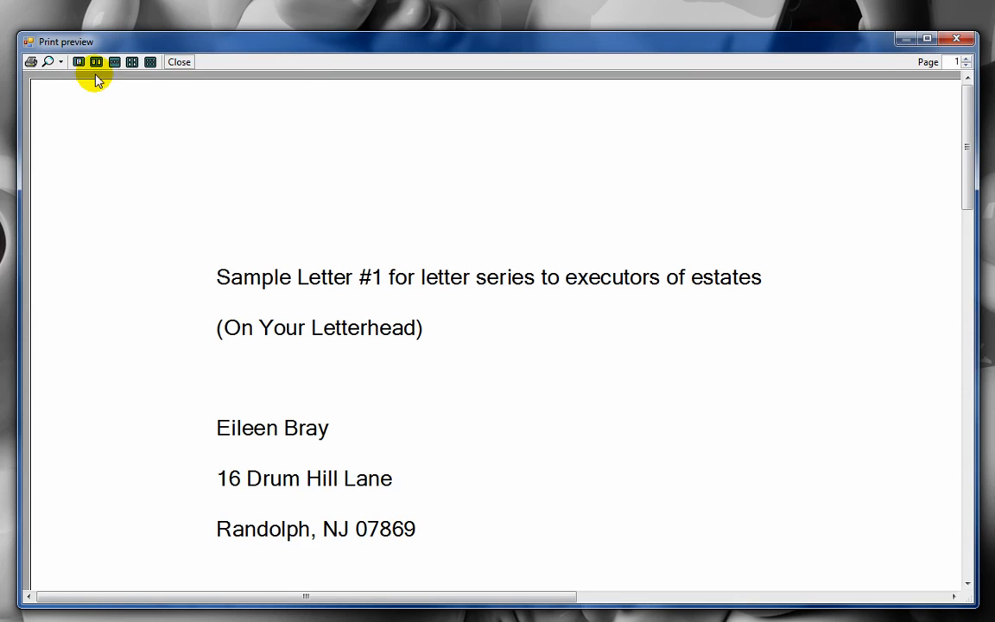
left_click(59, 62)
left_click(78, 130)
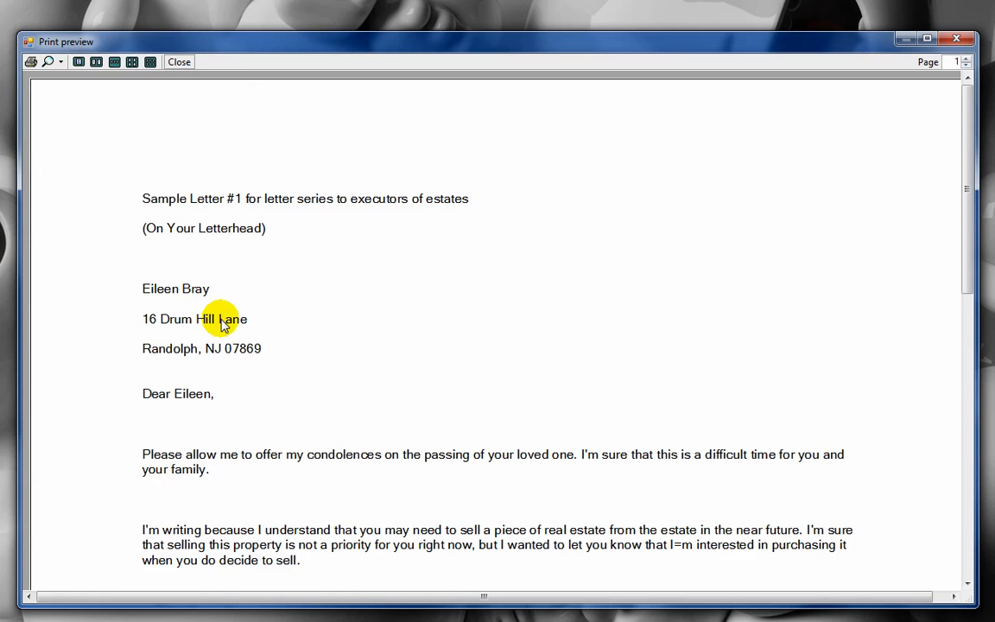
Page through the previewed letters up to page 17, and go directly to page 80
left_click(967, 59)
left_click(966, 60)
left_click(966, 60)
left_click(966, 59)
left_click(966, 60)
left_click(966, 60)
left_click(966, 60)
left_click(966, 60)
left_click(967, 60)
left_click(967, 60)
left_click(966, 60)
left_click(967, 60)
left_click(964, 60)
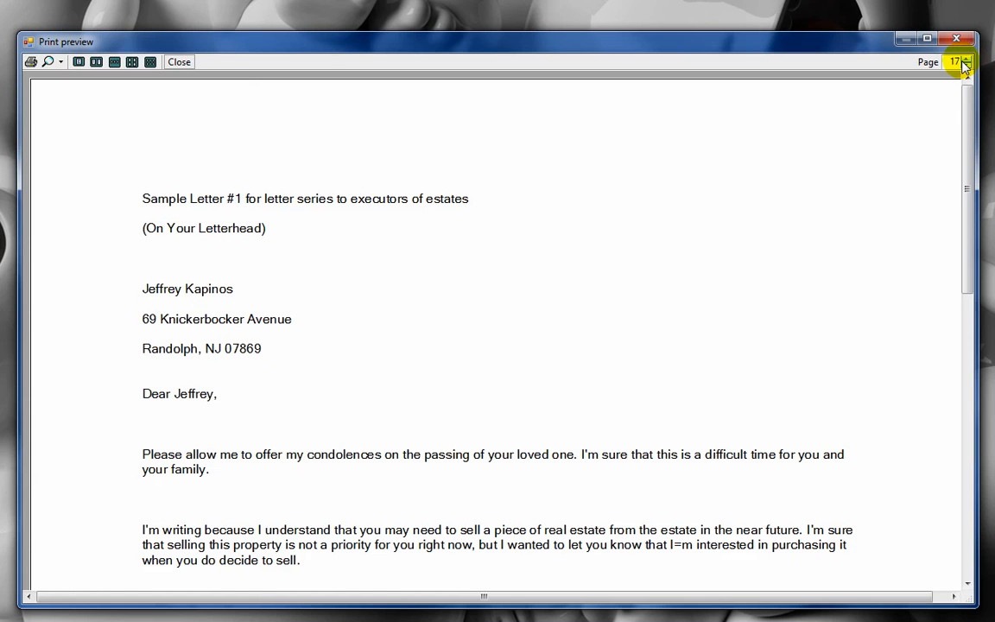
left_click_drag(952, 62, 966, 66)
type("80")
key("Return")
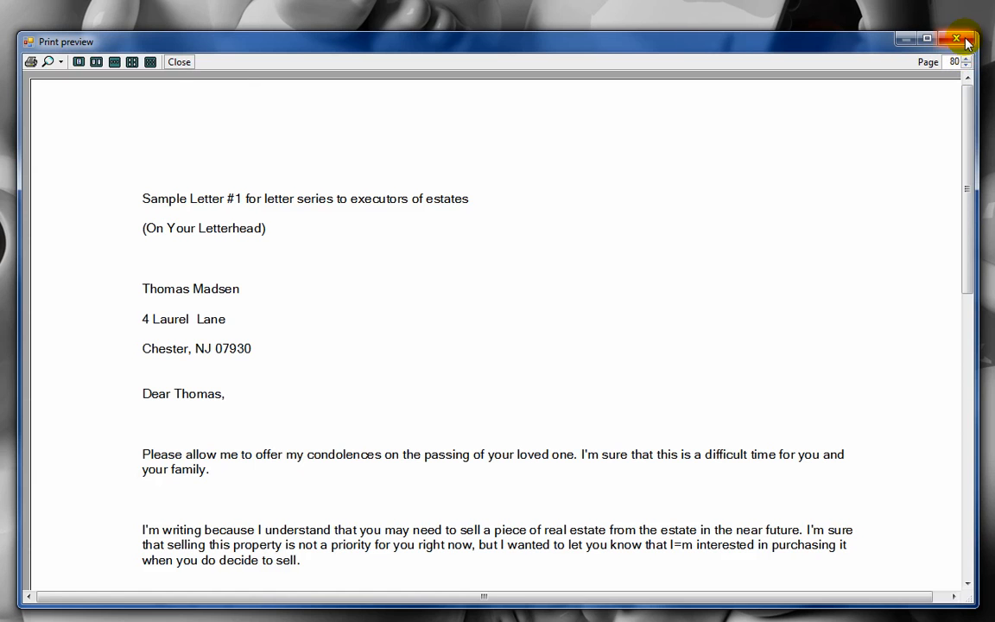
View the previewed letters in two-, three-, four- and six-page layouts
left_click(96, 62)
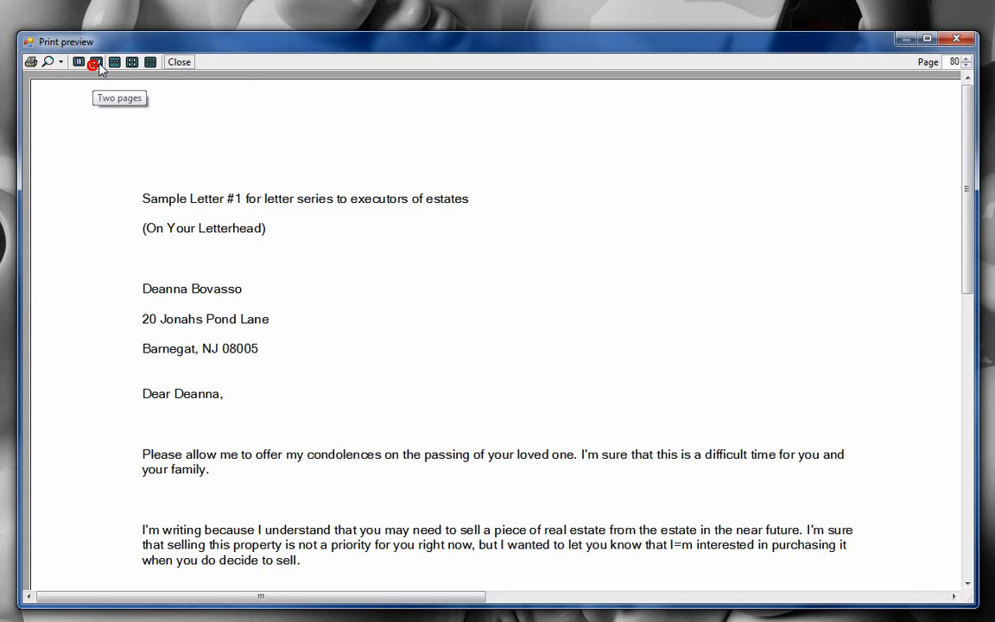
left_click(114, 62)
left_click(131, 63)
left_click(150, 63)
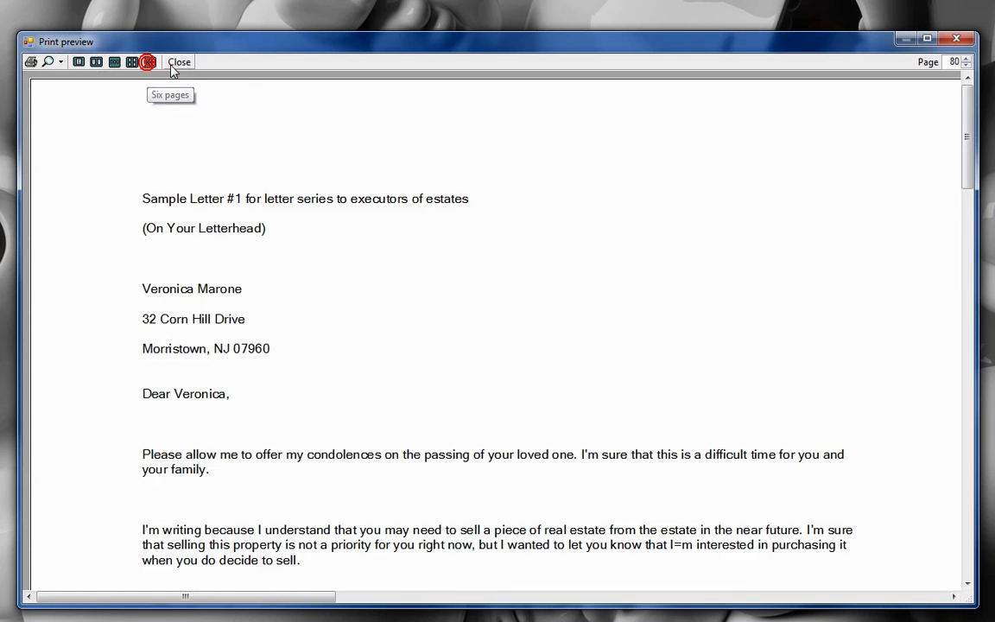
Reduce the preview zoom, return through the multi-page layouts to a single page, and close the letter preview
left_click(61, 61)
left_click(87, 146)
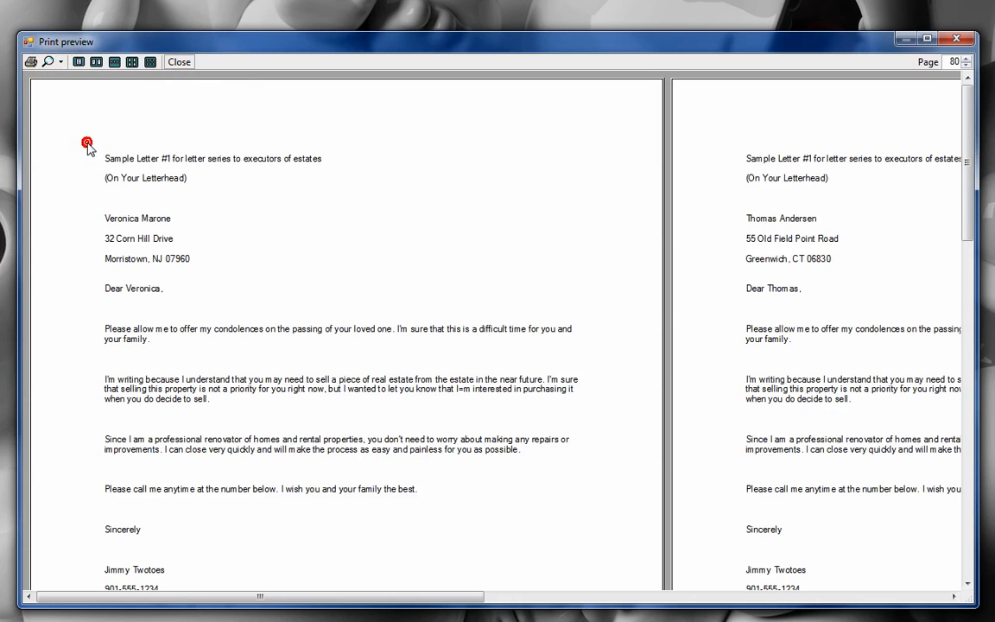
left_click(132, 62)
left_click(114, 62)
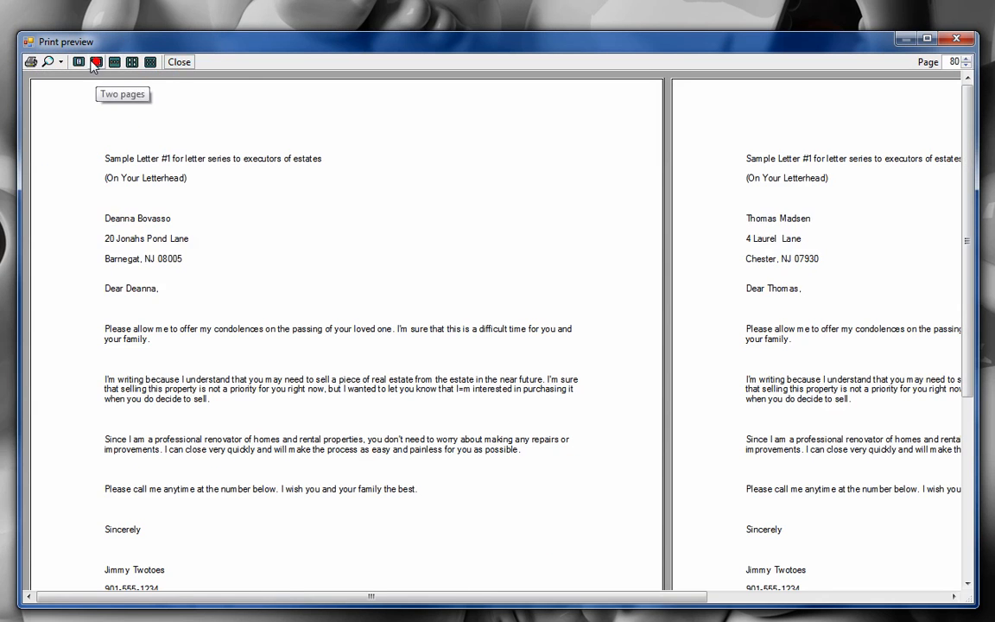
left_click(79, 62)
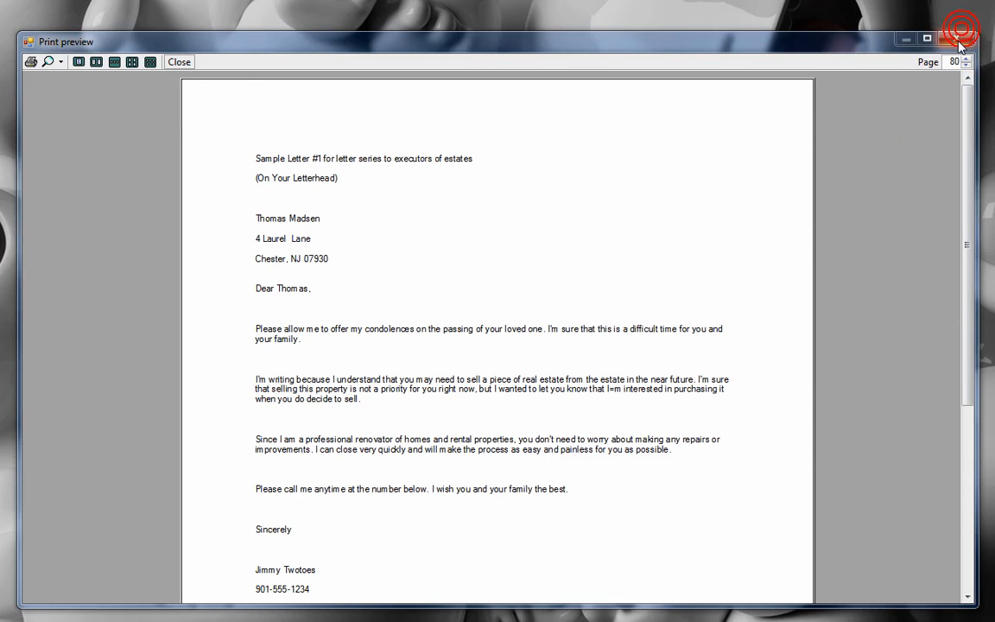
left_click(956, 40)
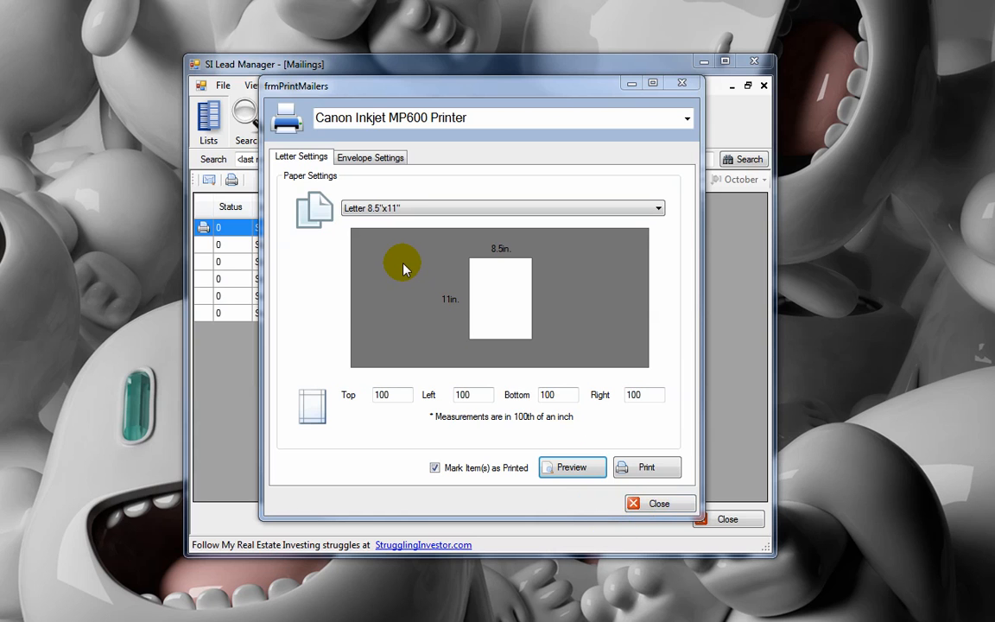
In the envelope settings, choose Microsoft XPS Document Writer as the printer and Envelope #10 as the envelope type
left_click(381, 159)
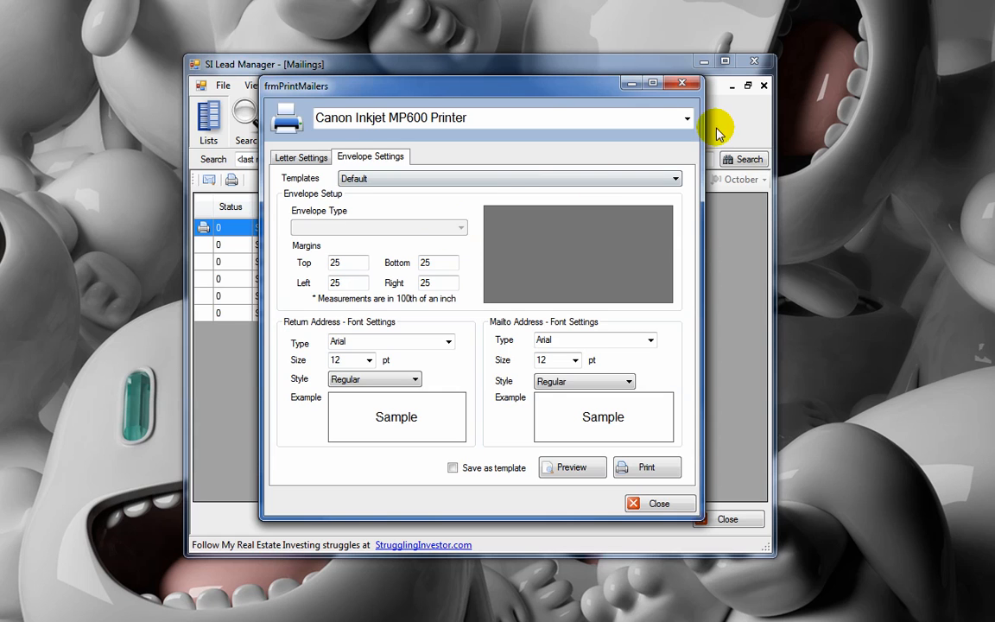
left_click(687, 120)
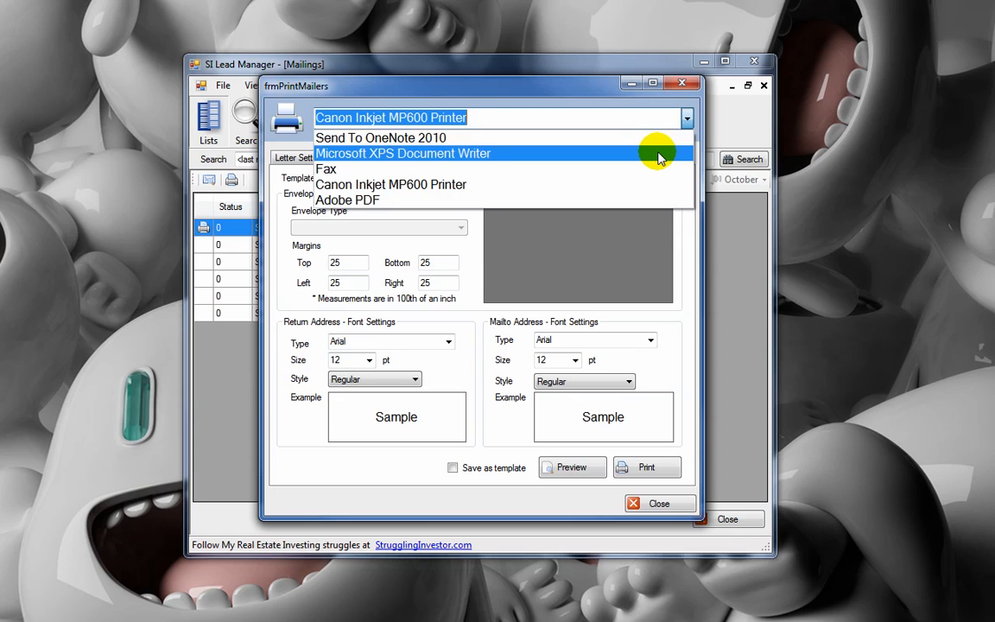
left_click(659, 154)
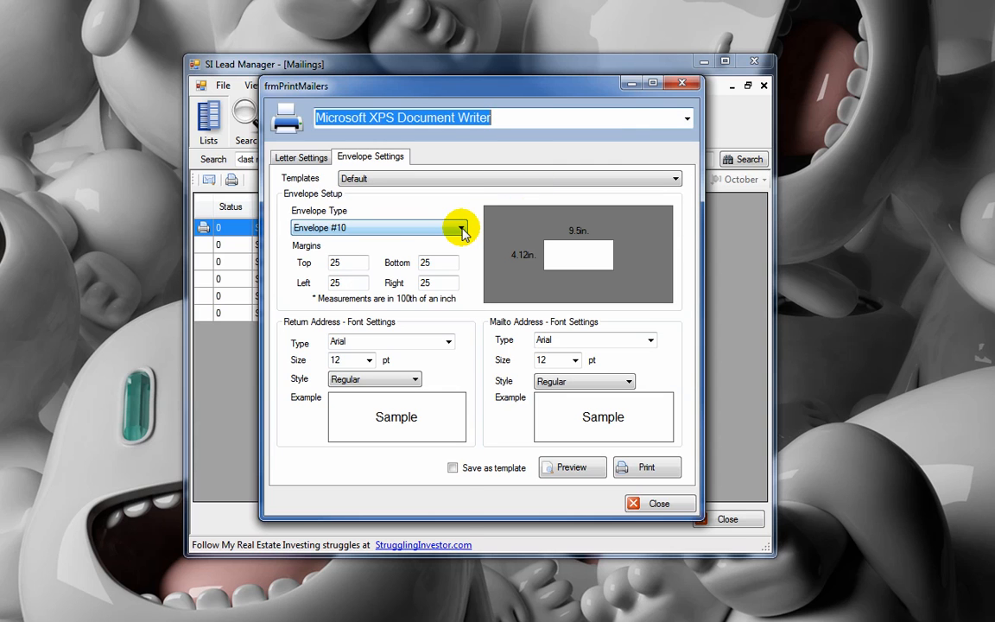
left_click(461, 229)
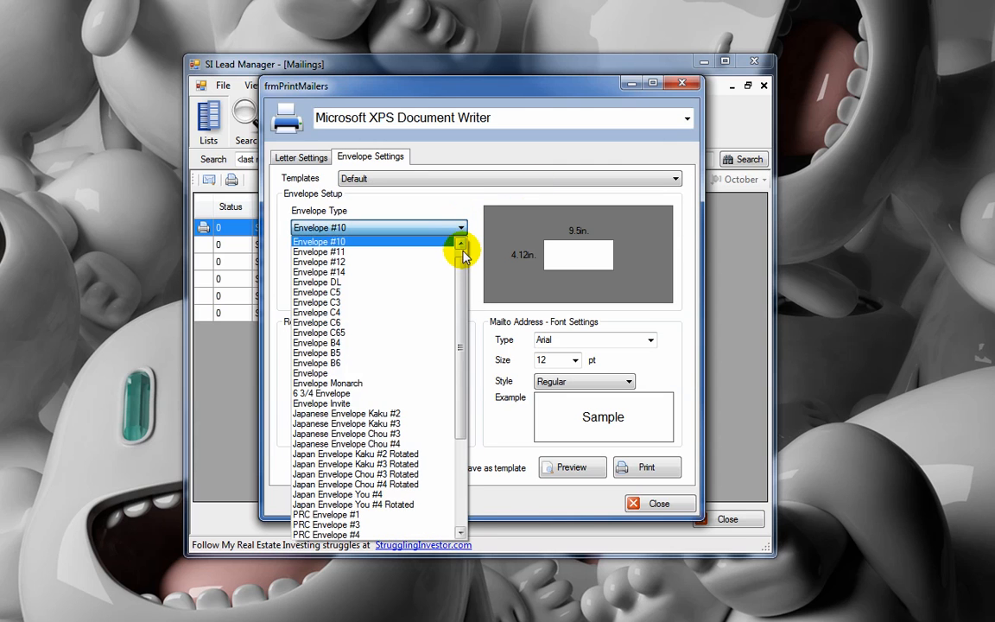
mouse_move(462, 255)
left_mouse_down()
mouse_move(460, 326)
mouse_move(462, 245)
left_mouse_up()
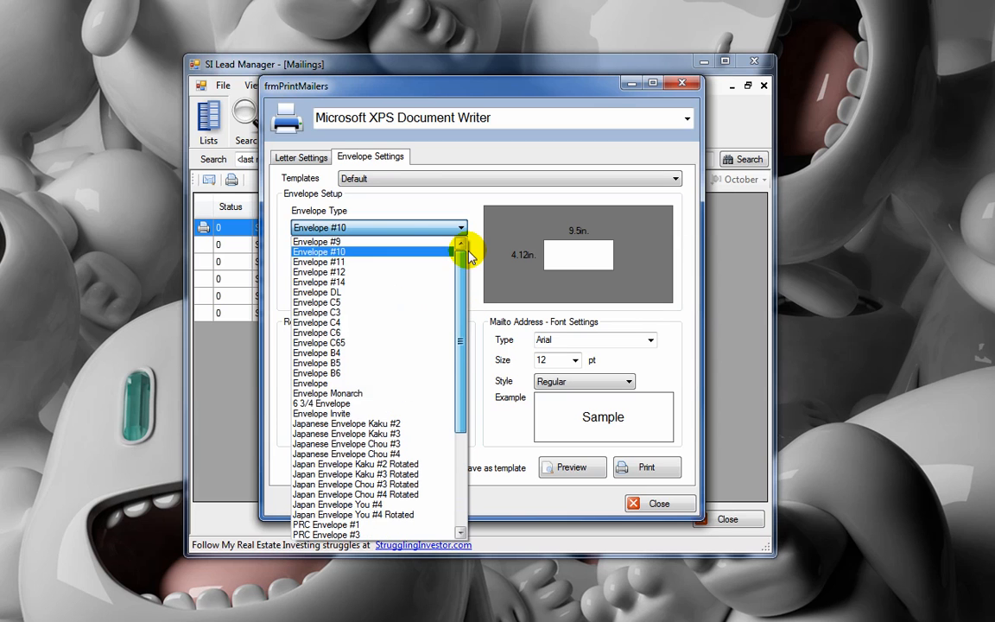
left_click(355, 251)
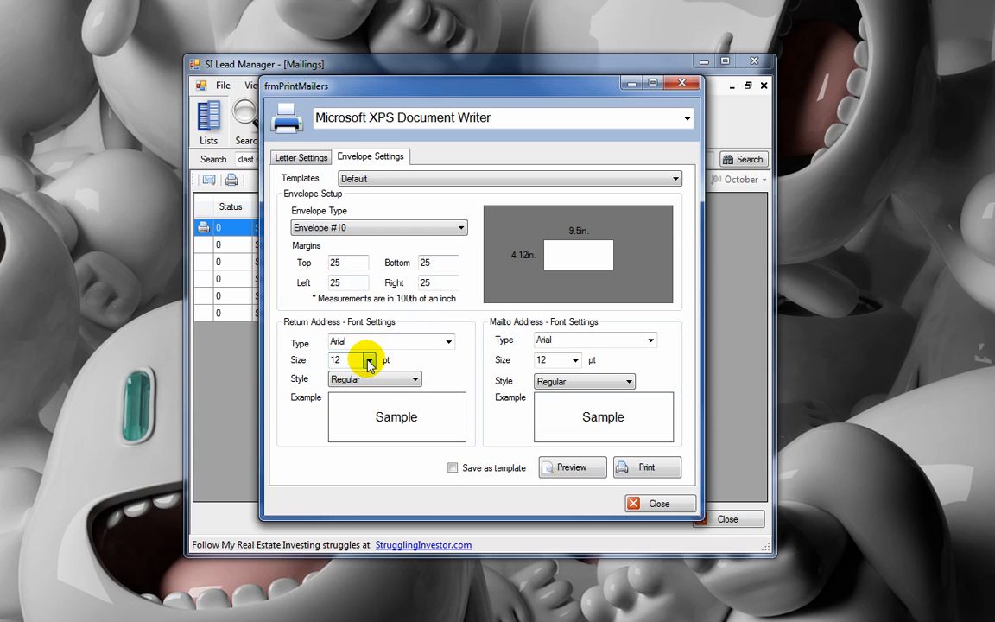
Set the return address font to Bold style and 16 pt size
left_click(414, 380)
left_click(411, 403)
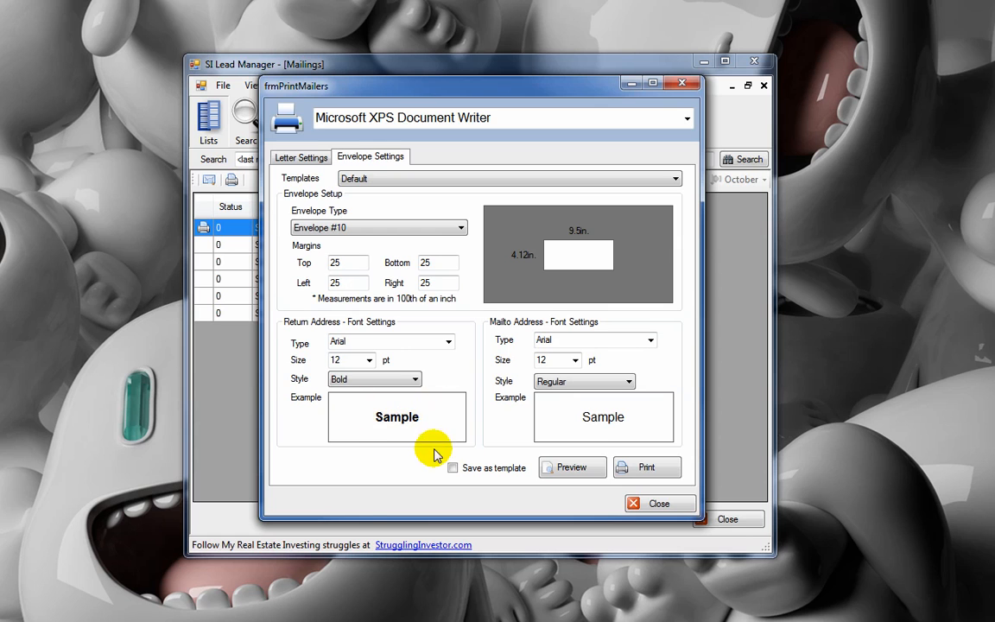
left_click(369, 360)
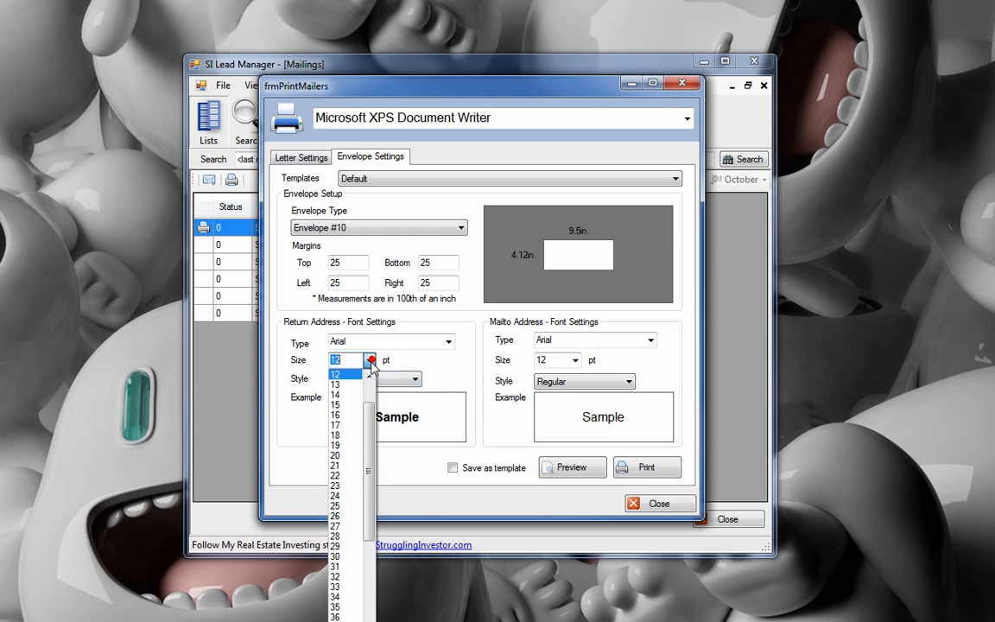
left_click(354, 415)
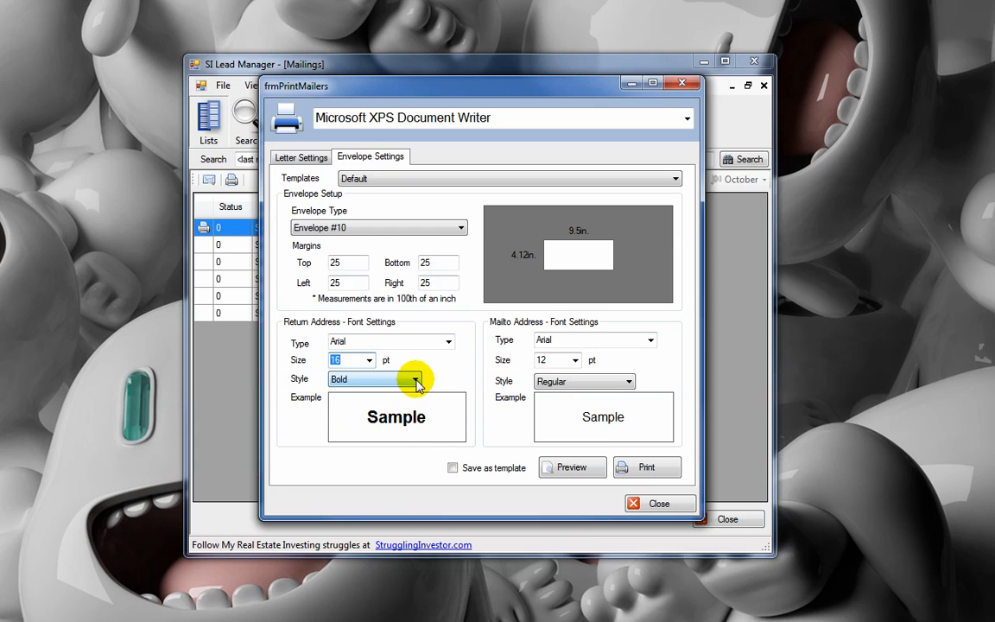
Set the return address font to 10 pt size and Regular style
left_click(368, 360)
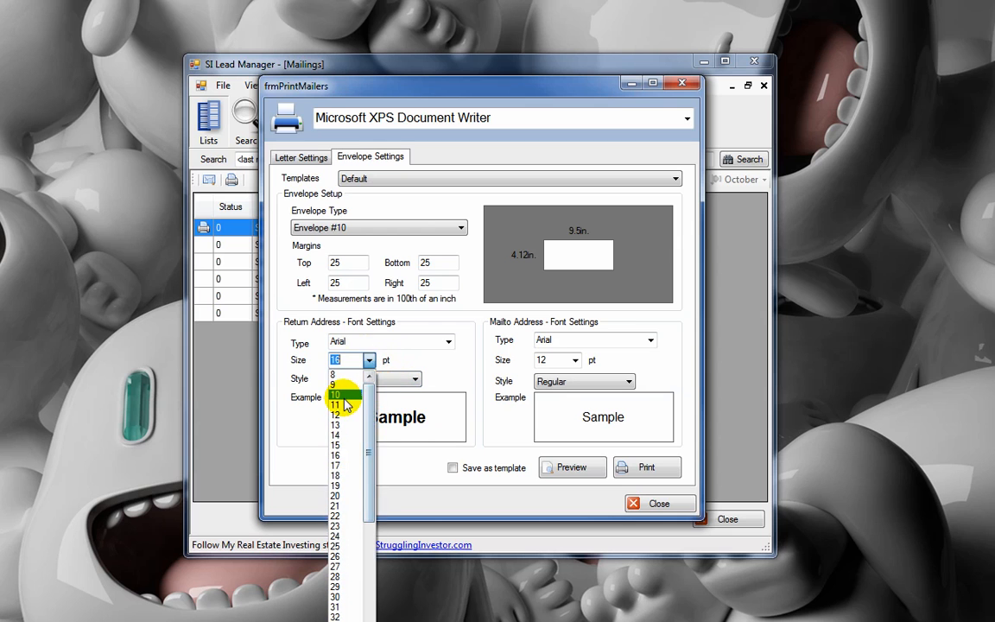
left_click(338, 395)
left_click(413, 378)
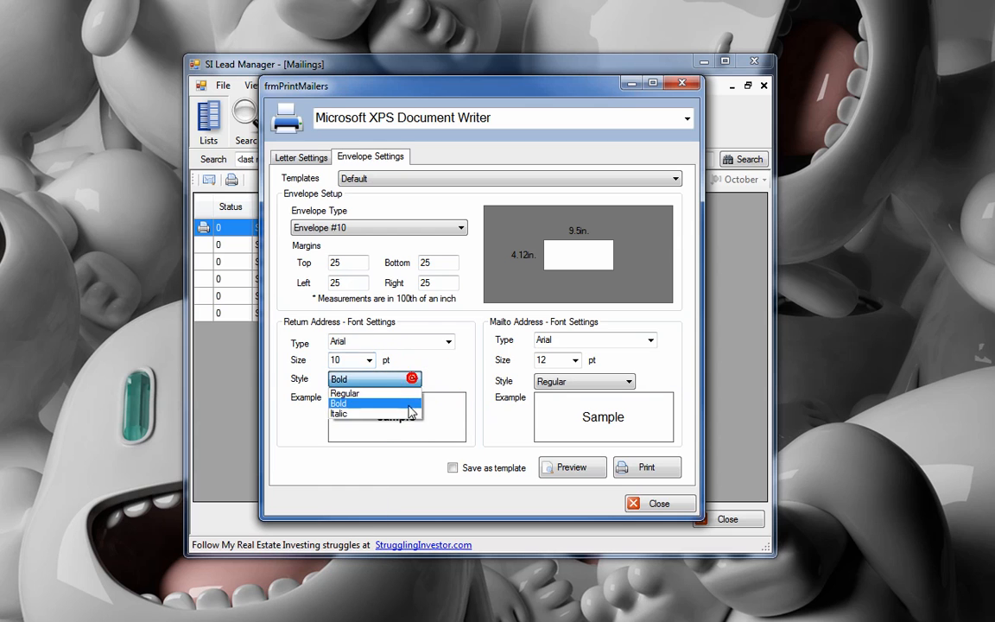
left_click(347, 393)
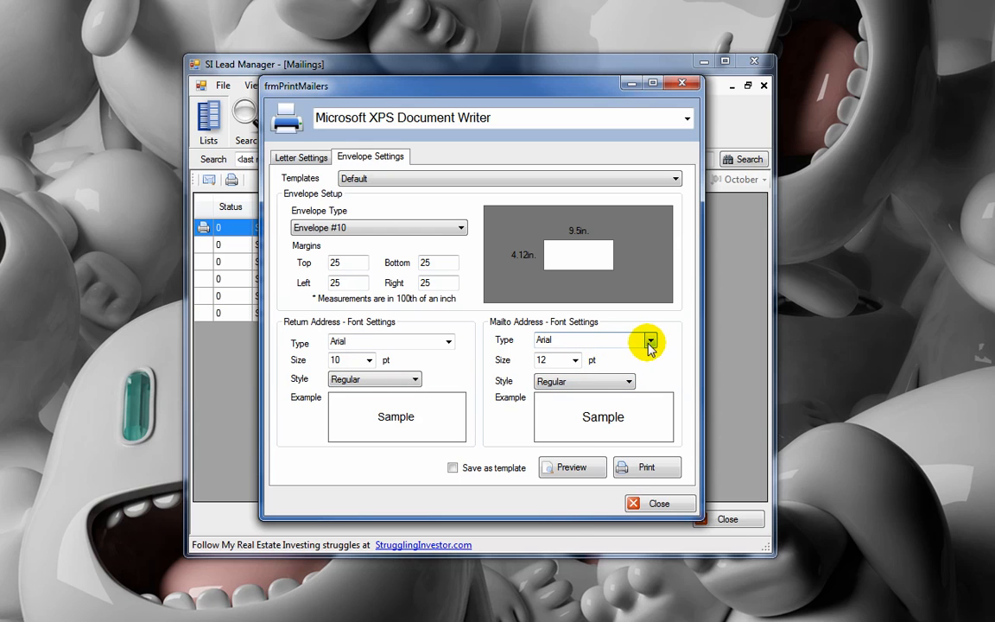
Set the mailto address font to 16 pt size and Bold style
left_click(575, 360)
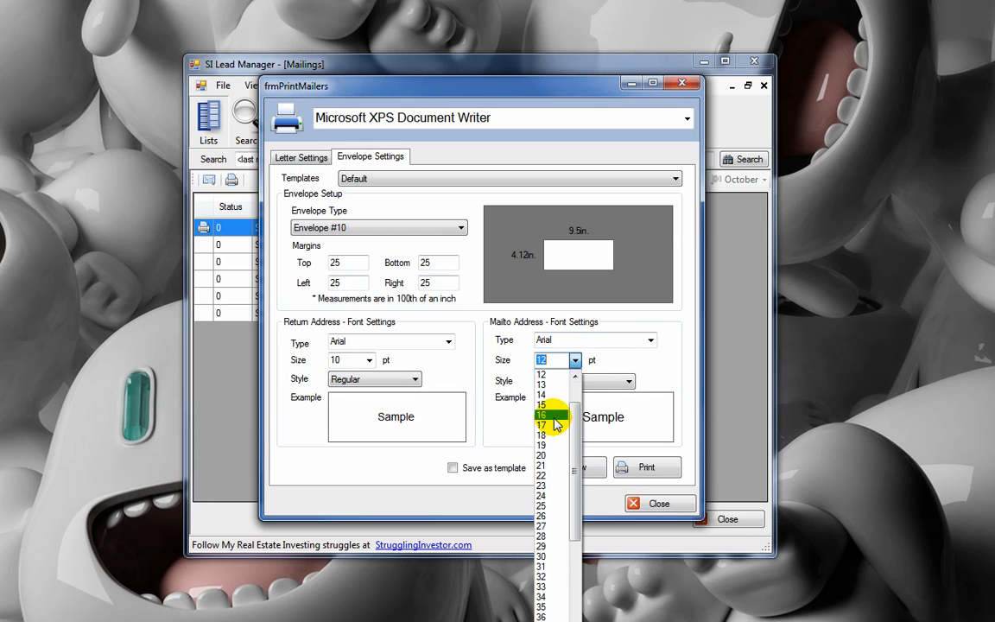
left_click(552, 415)
left_click(629, 381)
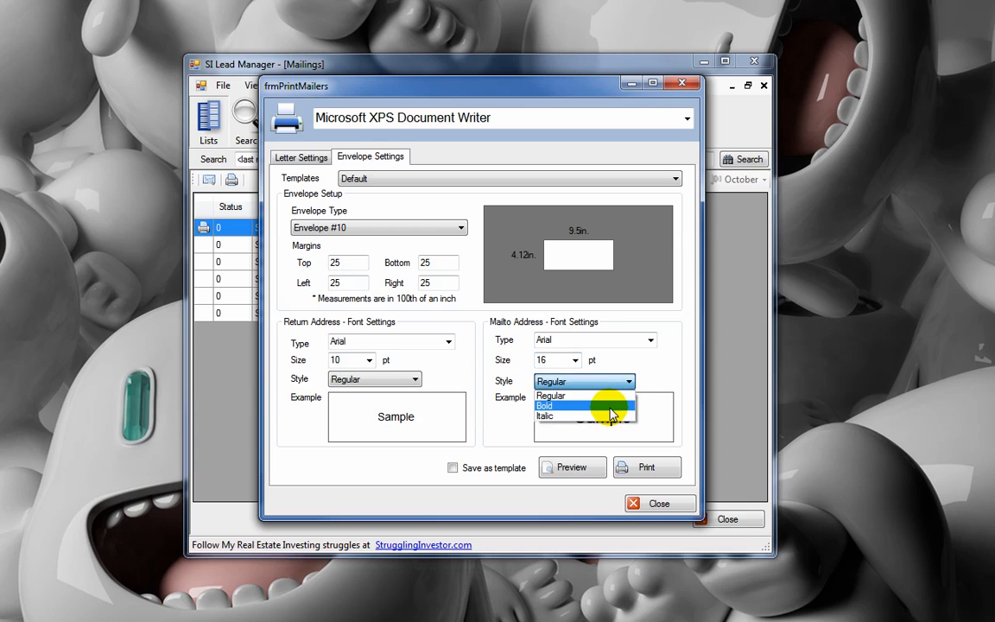
left_click(610, 406)
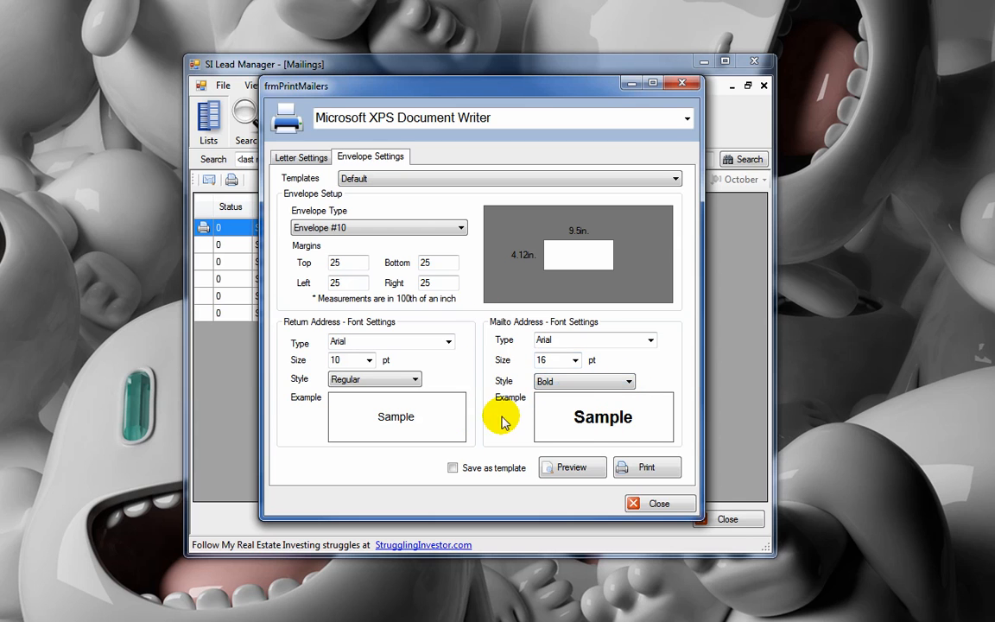
Generate a print preview of the mailing's envelopes and enlarge the preview window
left_click(570, 468)
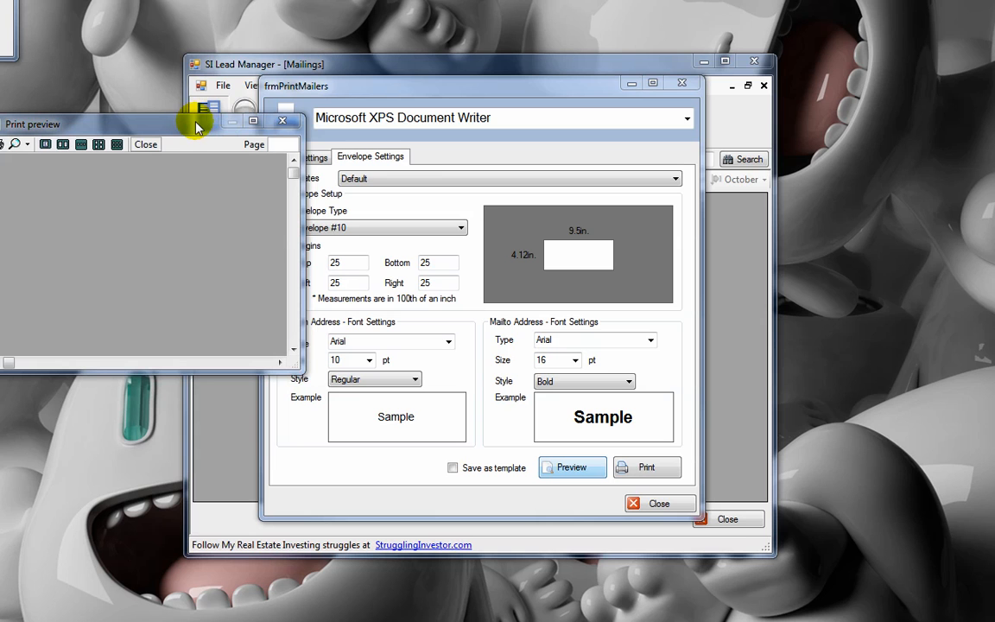
left_click_drag(228, 96, 138, 32)
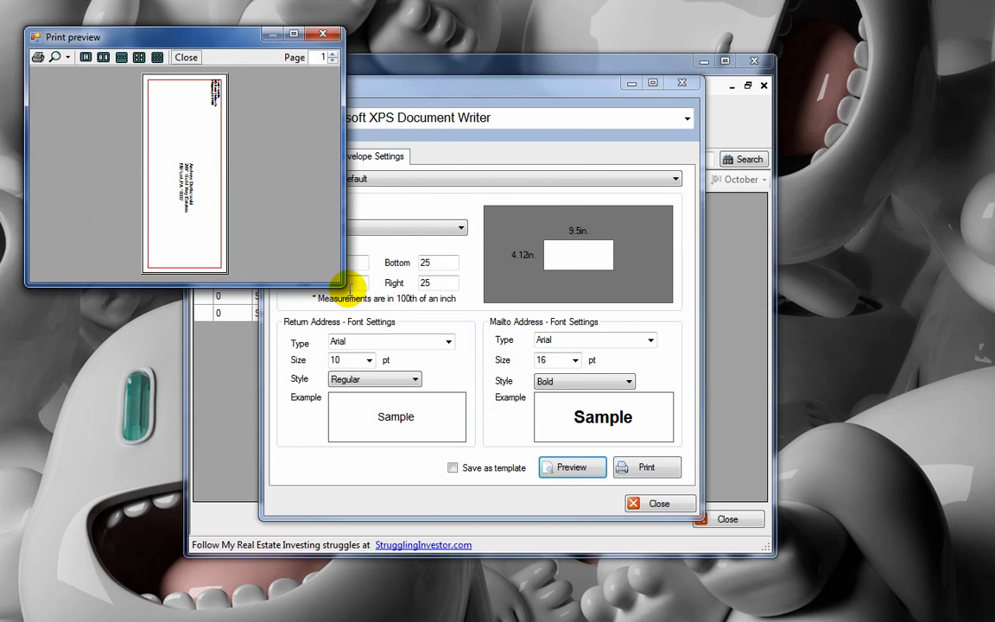
left_click_drag(336, 278, 961, 606)
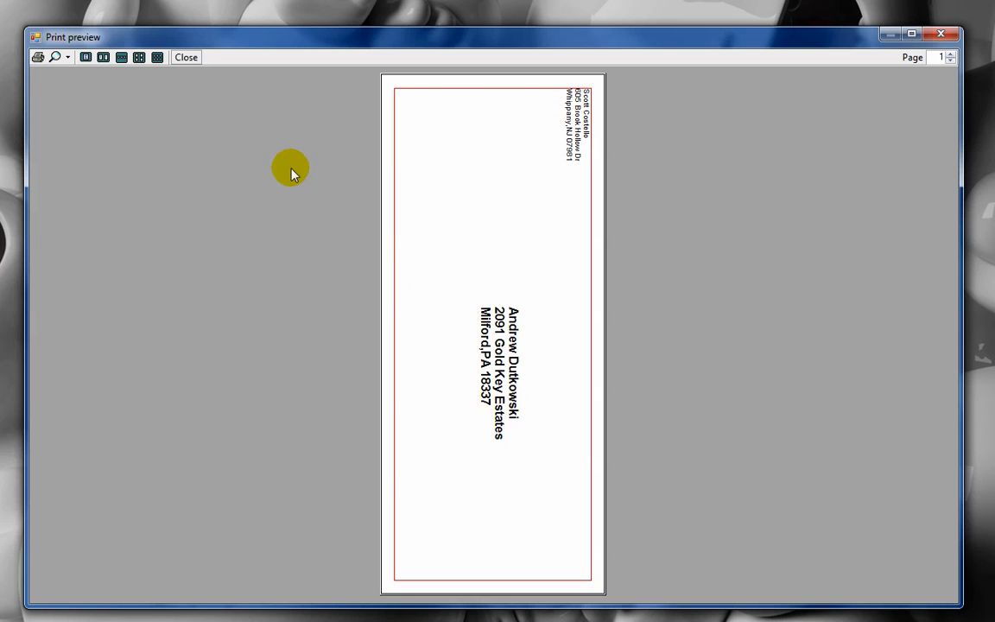
Page through the previewed envelopes up to page 17, and close both the preview and the print settings
left_click(949, 54)
left_click(949, 55)
left_click(949, 55)
left_click(949, 54)
left_click(949, 54)
left_click(949, 55)
left_click(949, 55)
left_click(949, 54)
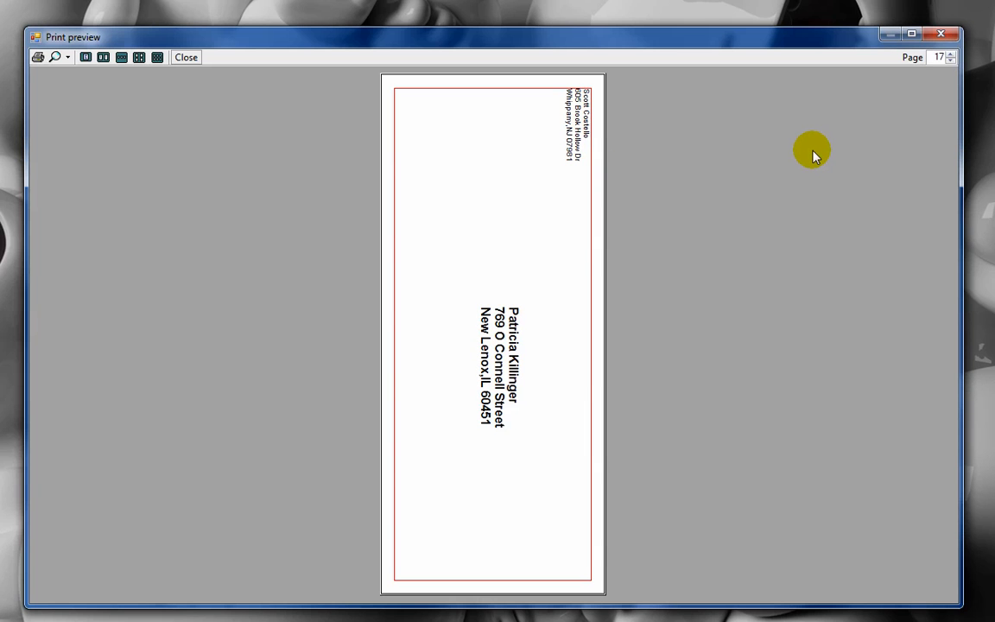
left_click(940, 34)
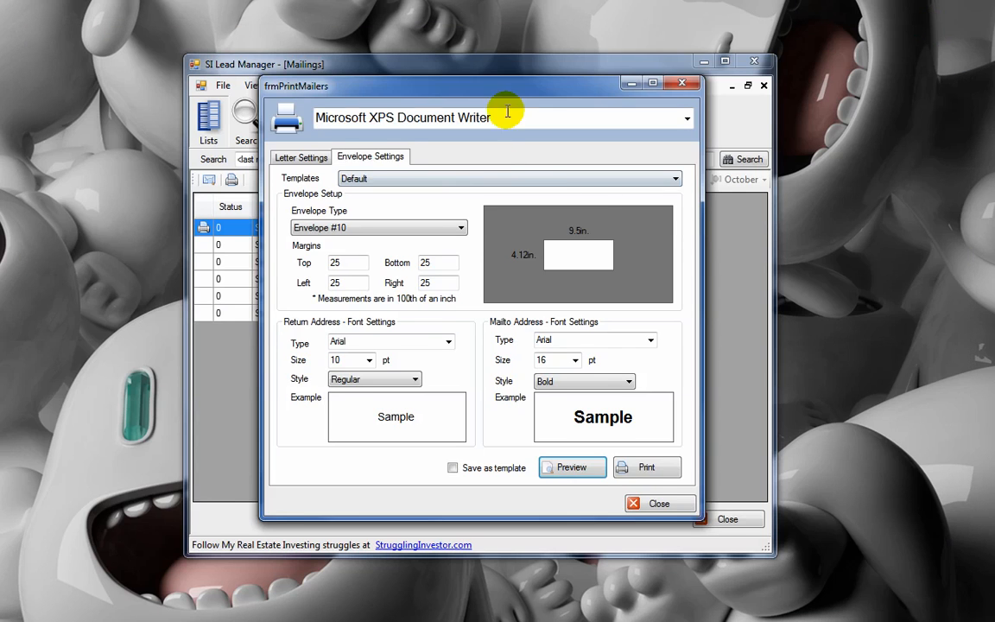
left_click_drag(480, 85, 517, 73)
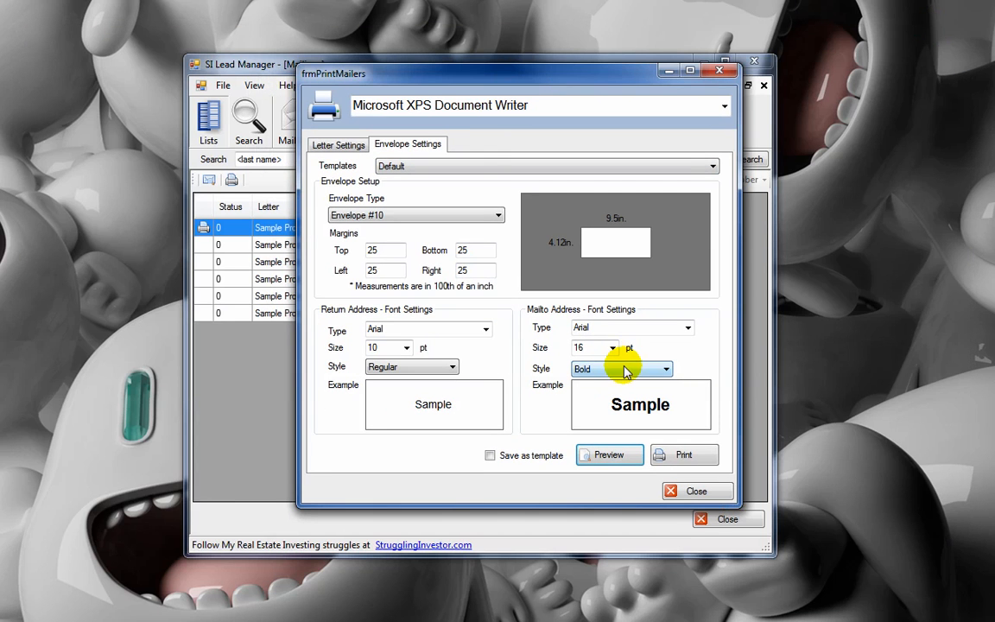
left_click(691, 490)
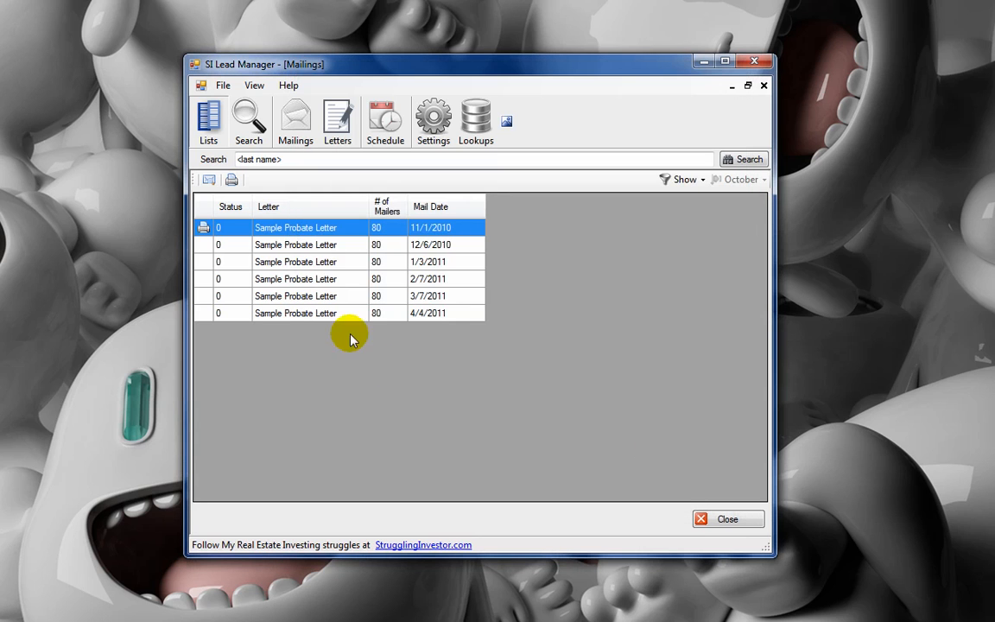
Open the individual mailers of the 11/1/2010 mailing and look through the recipient list and its printed markers
left_click(300, 247)
left_click(299, 260)
left_click(301, 227)
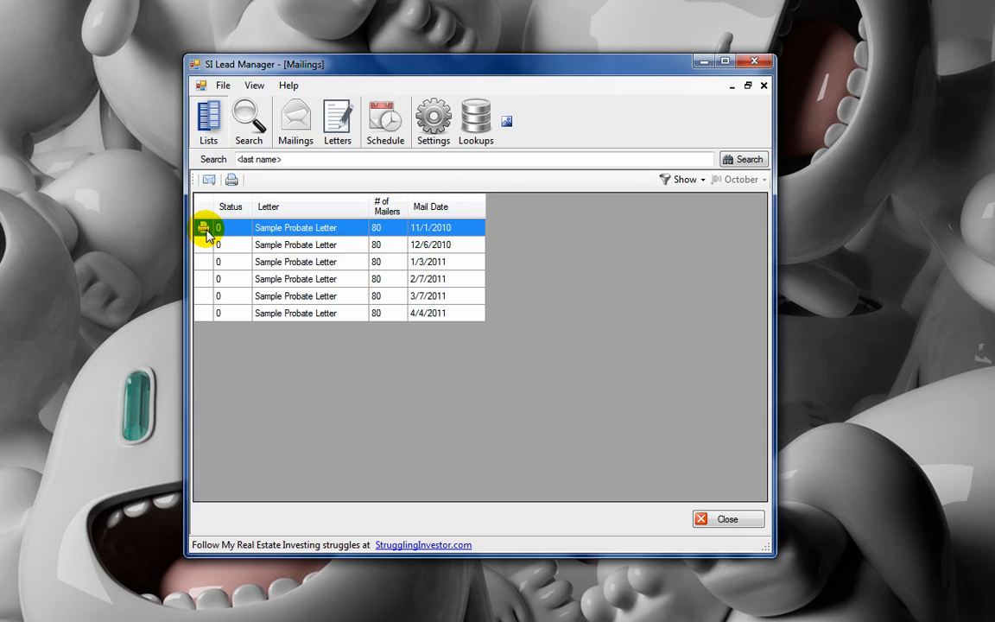
left_click(208, 178)
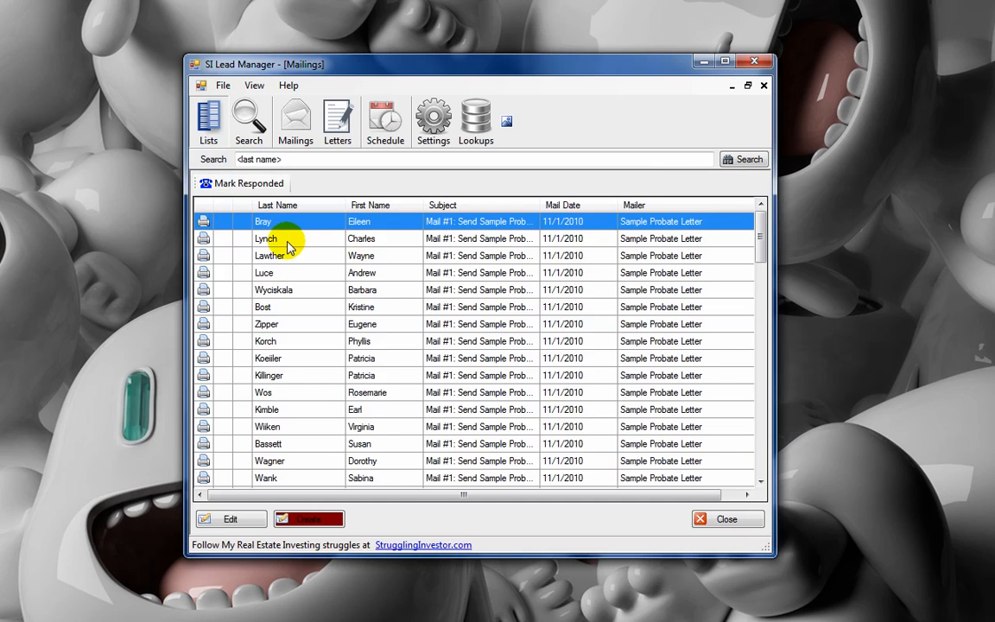
left_click(304, 237)
scroll(414, 306, "down", 18)
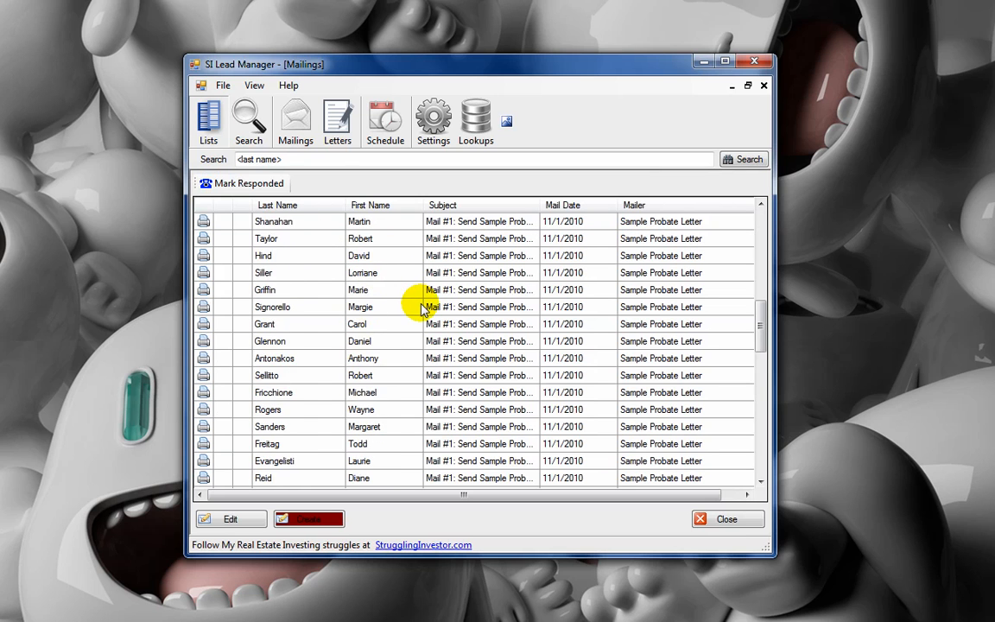
scroll(423, 311, "down", 3)
scroll(423, 311, "up", 20)
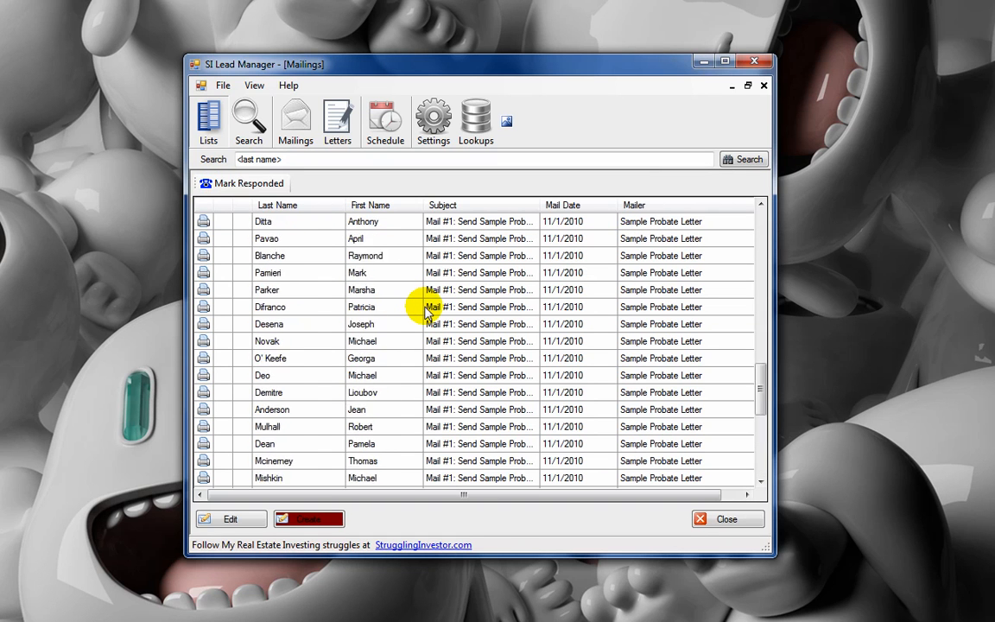
scroll(425, 311, "up", 3)
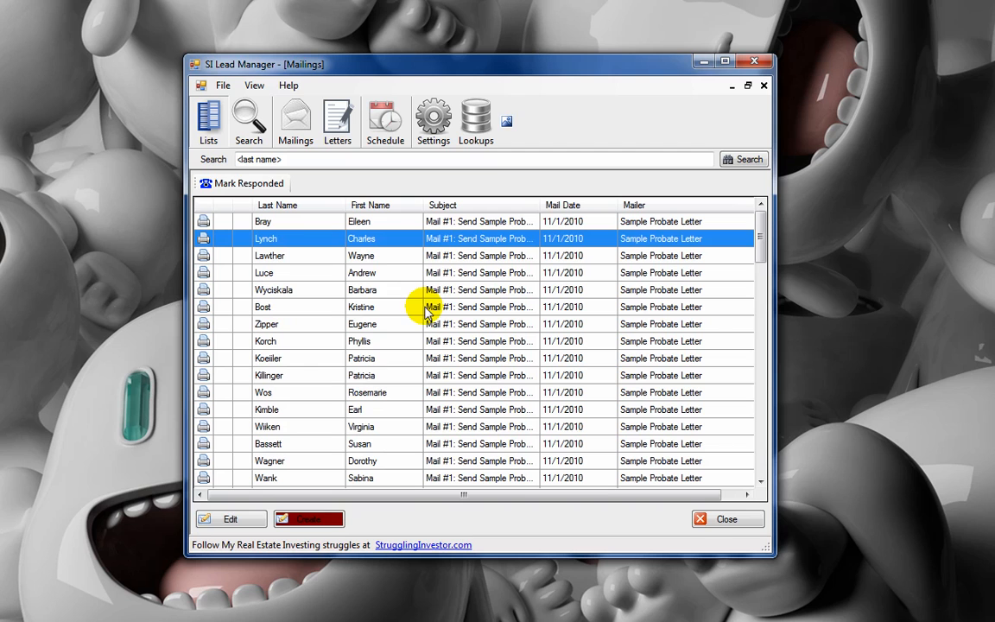
left_click(393, 255)
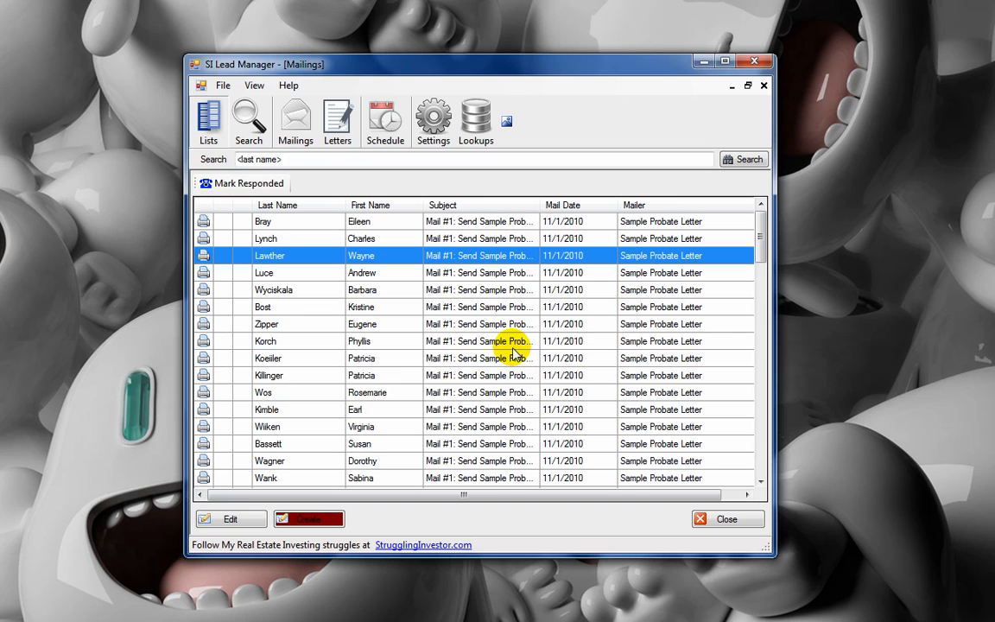
left_click(513, 346)
left_click(515, 356)
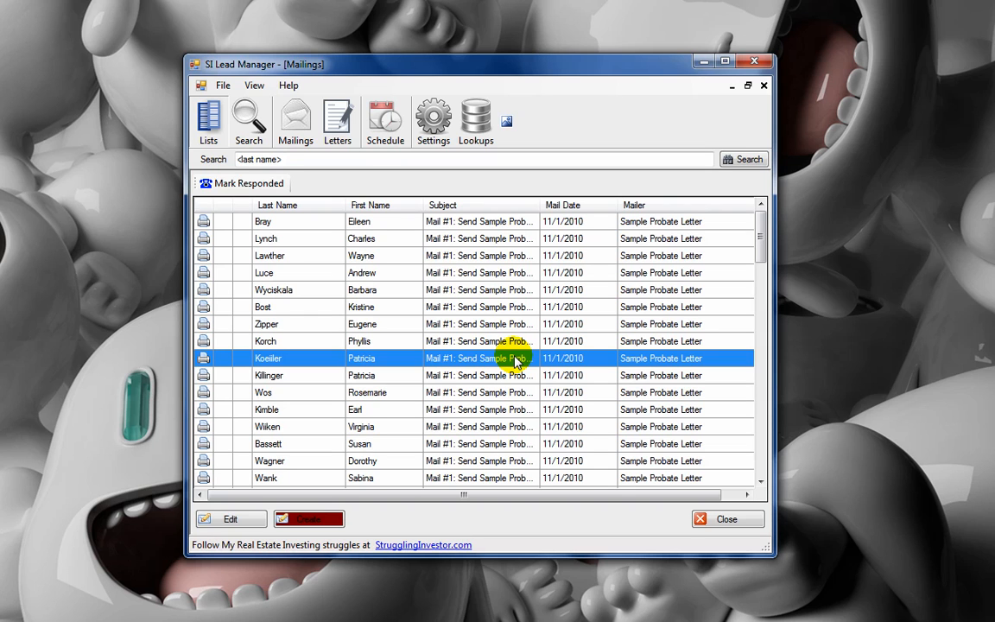
left_click(514, 343)
left_click(510, 326)
left_click(512, 340)
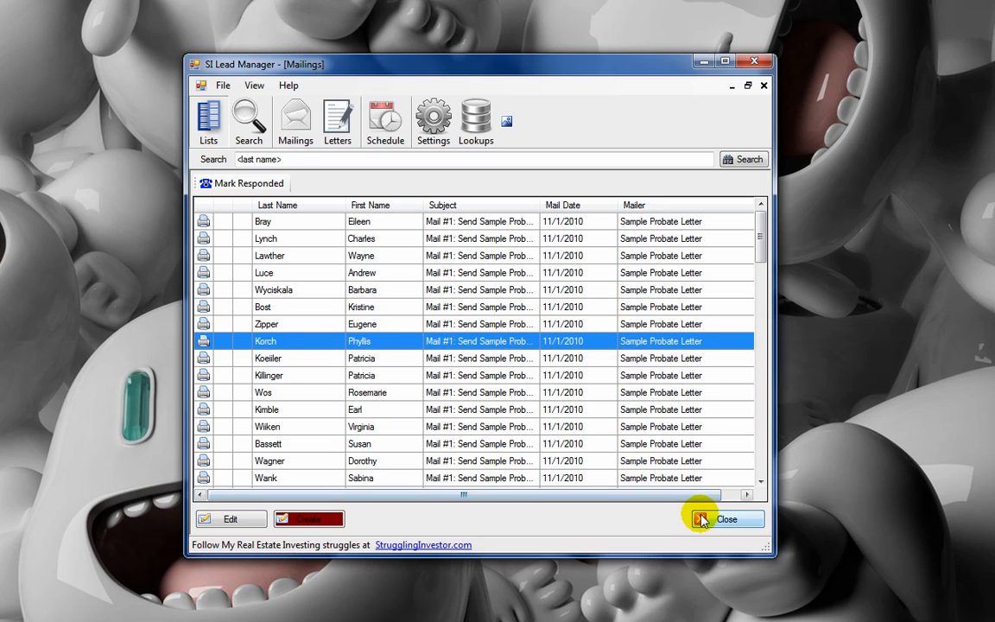